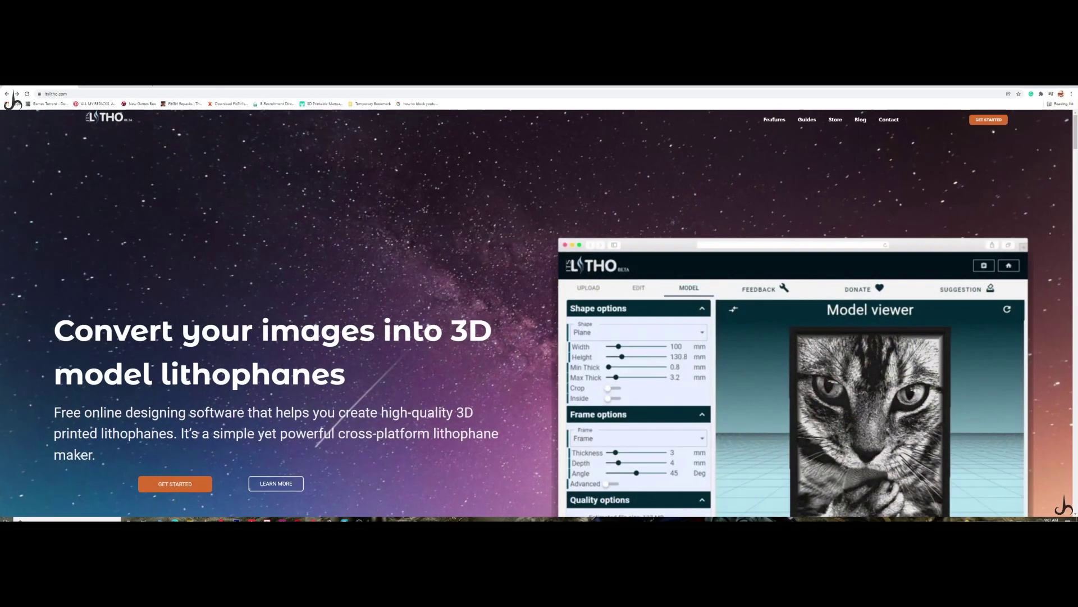
click(47, 94)
click(93, 94)
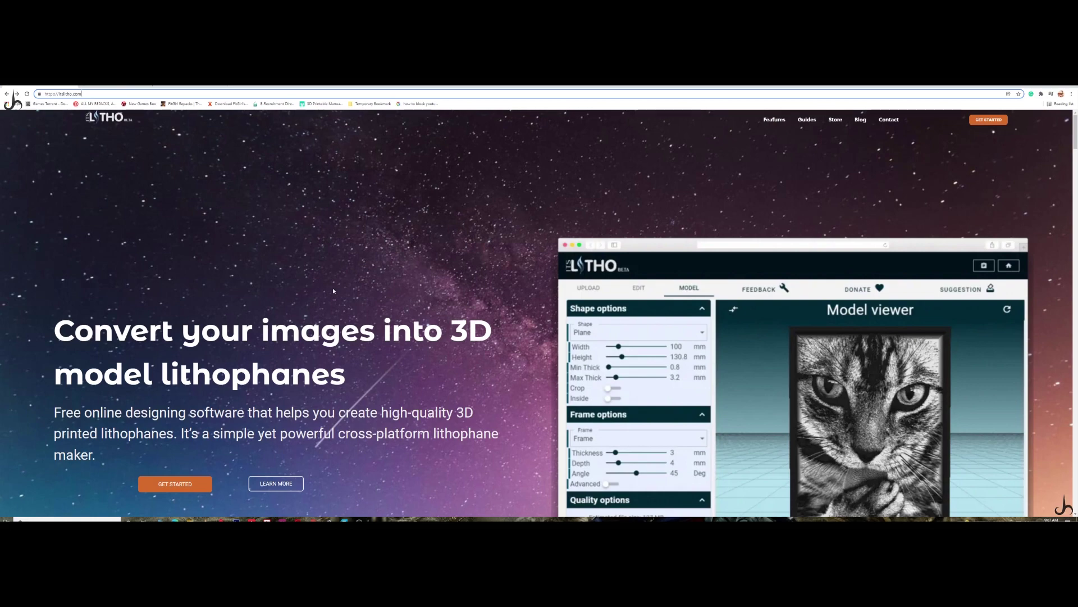
scroll(333, 290, down, 4)
scroll(334, 290, down, 2)
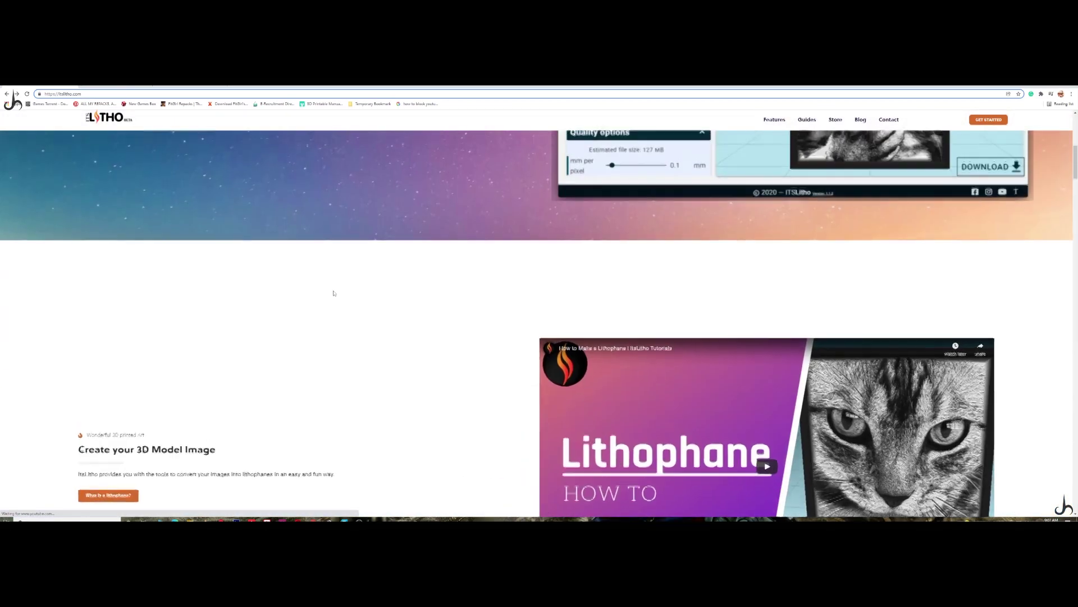
scroll(334, 291, up, 6)
scroll(333, 292, down, 1)
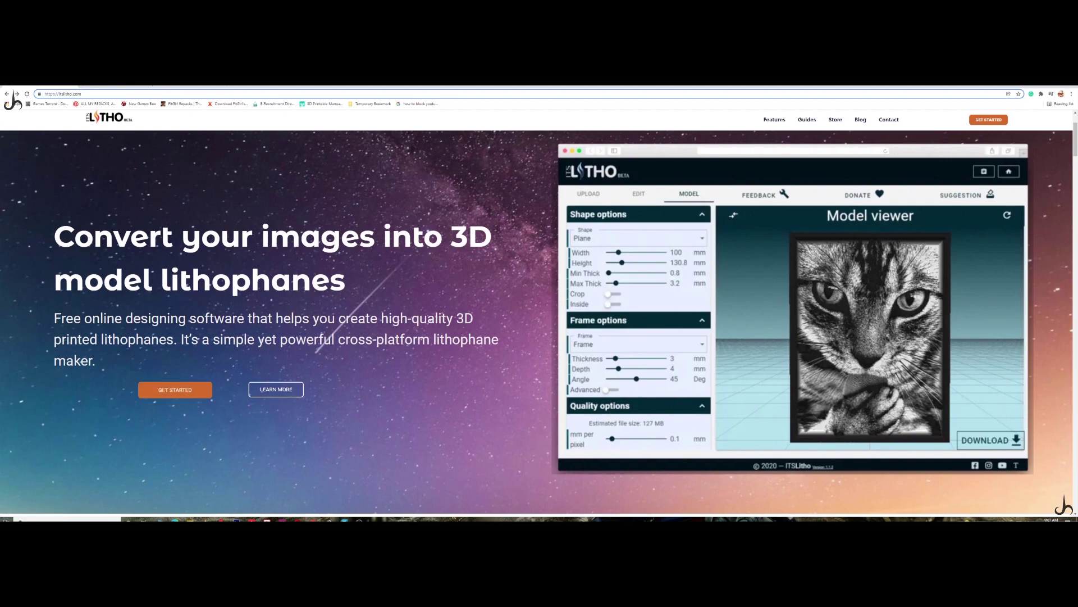
scroll(734, 319, down, 5)
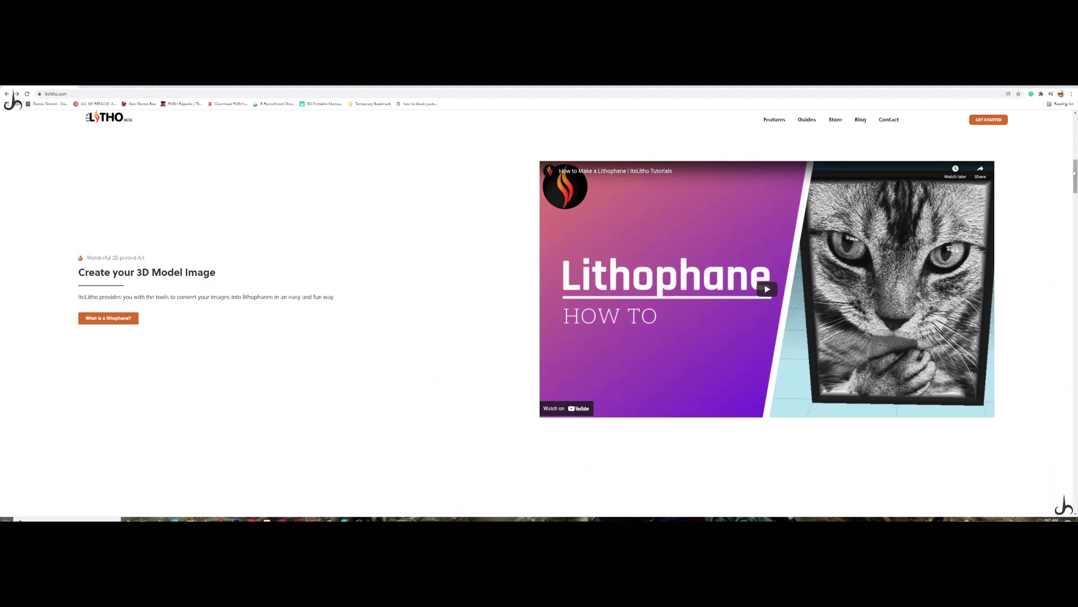
drag(1074, 177, 1075, 332)
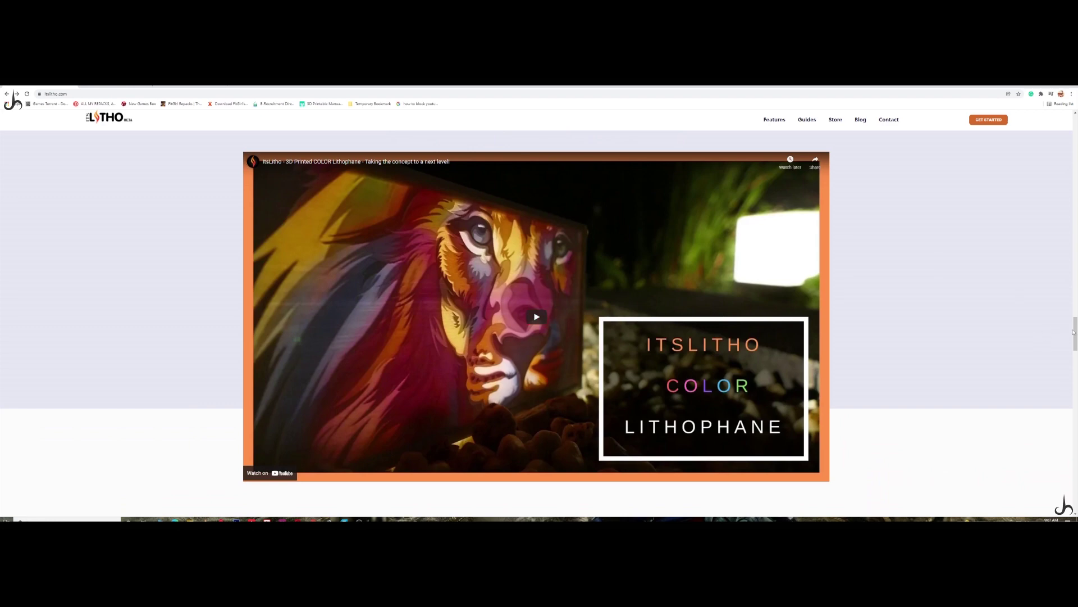
drag(1076, 334, 1058, 318)
key(Home)
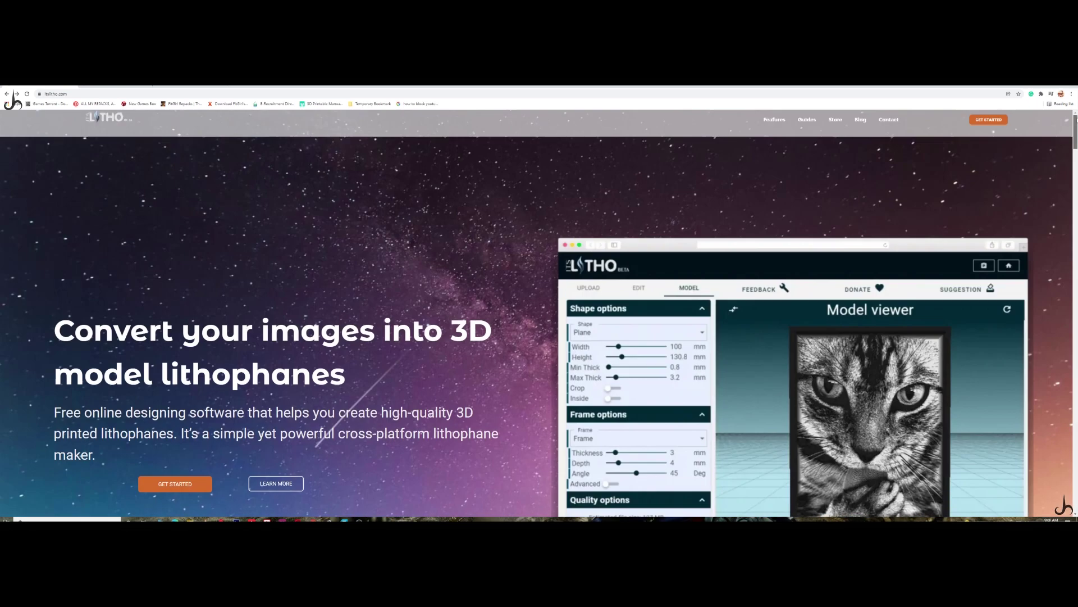
click(166, 484)
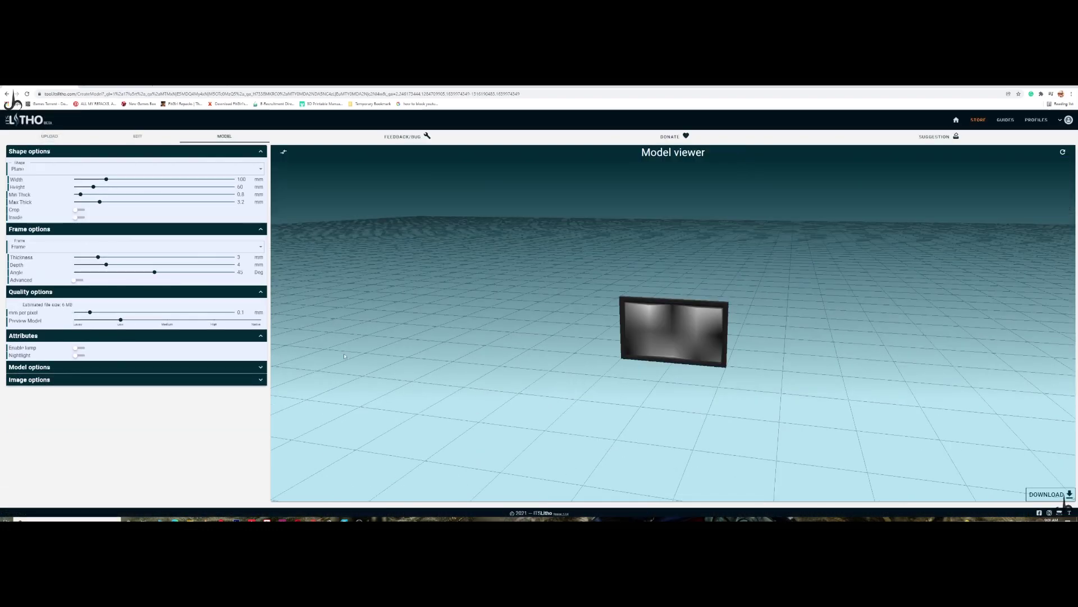
Orbit the lithophane, then load the Christmas Ball profile from the ready-made profiles list.
drag(651, 243, 594, 374)
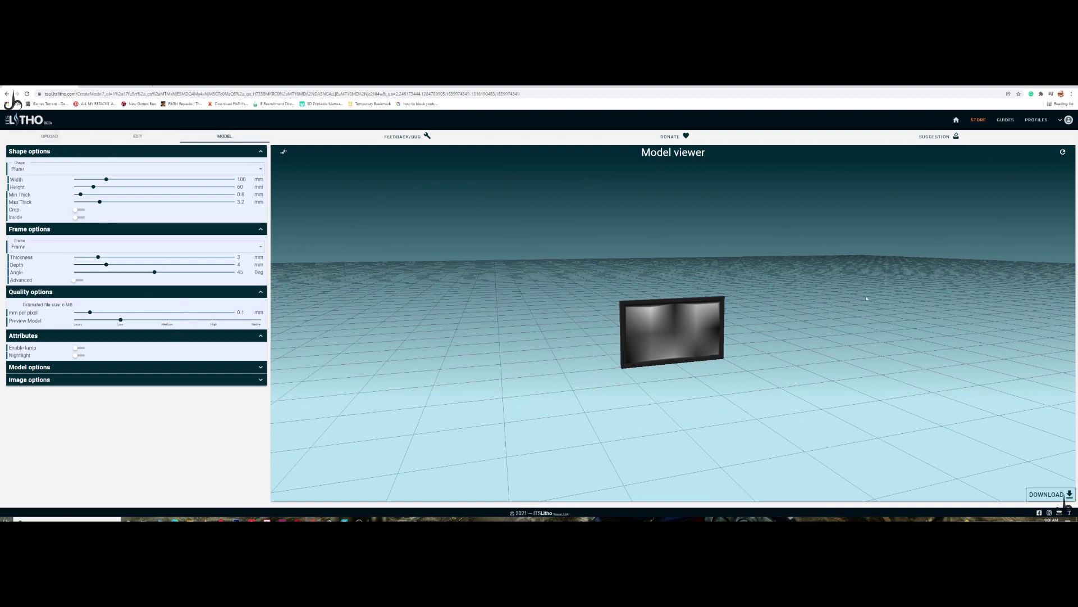
click(1034, 121)
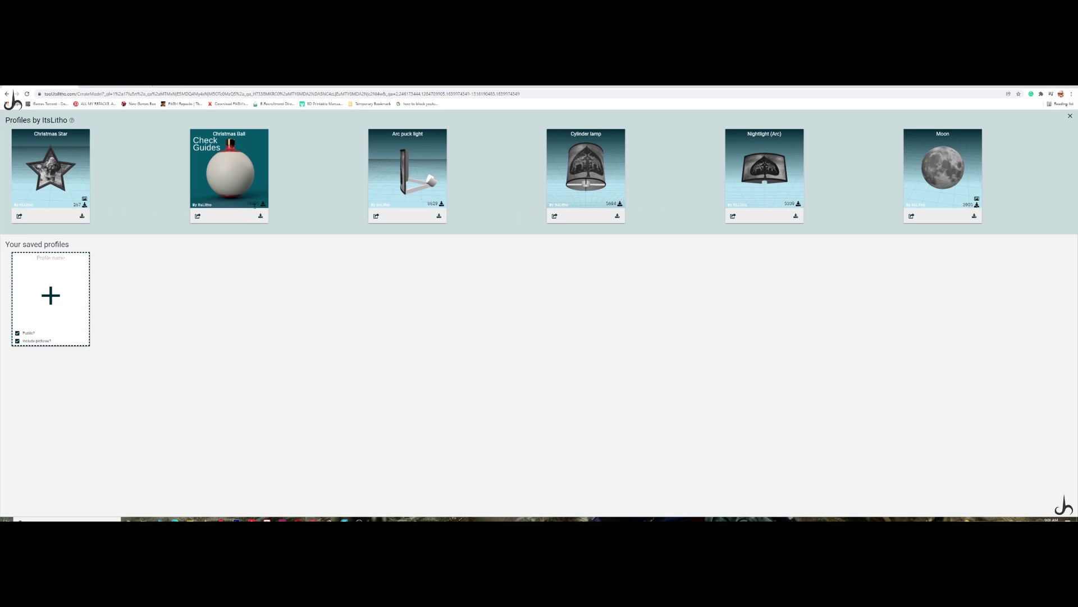
click(261, 217)
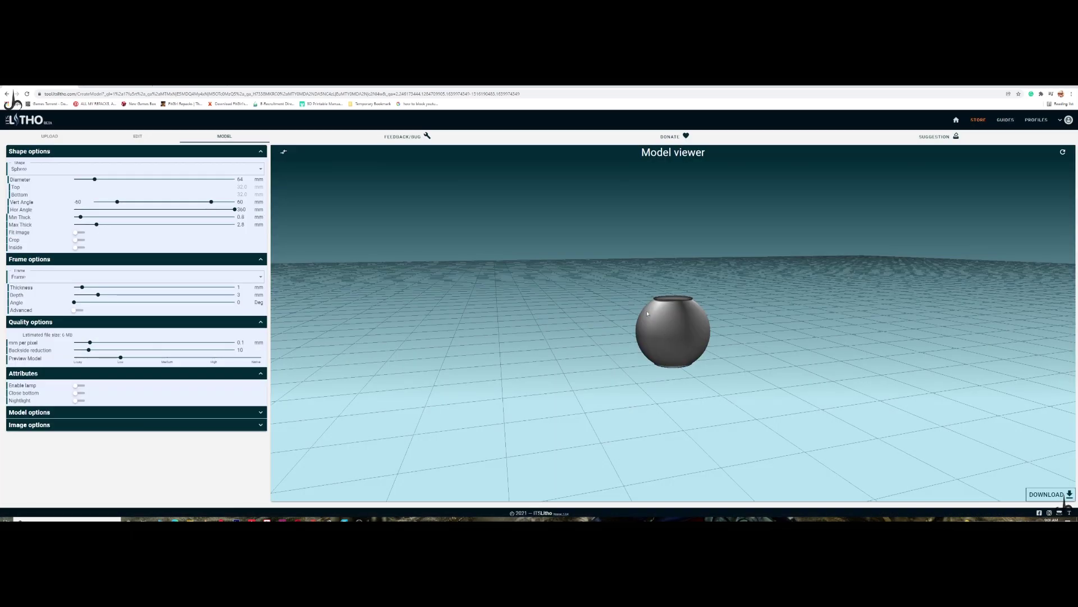
Inspect the 64 mm sphere and its top opening, then go to the Upload Image page.
drag(714, 340, 666, 349)
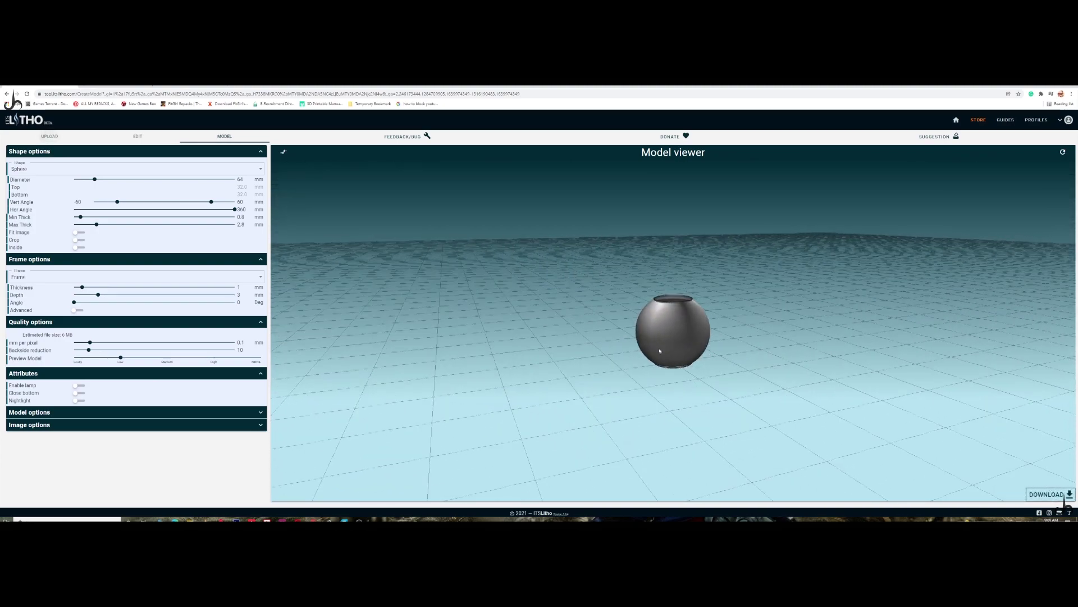
mouse_move(663, 357)
mouse_down()
mouse_move(676, 341)
mouse_move(664, 364)
mouse_move(654, 360)
mouse_up()
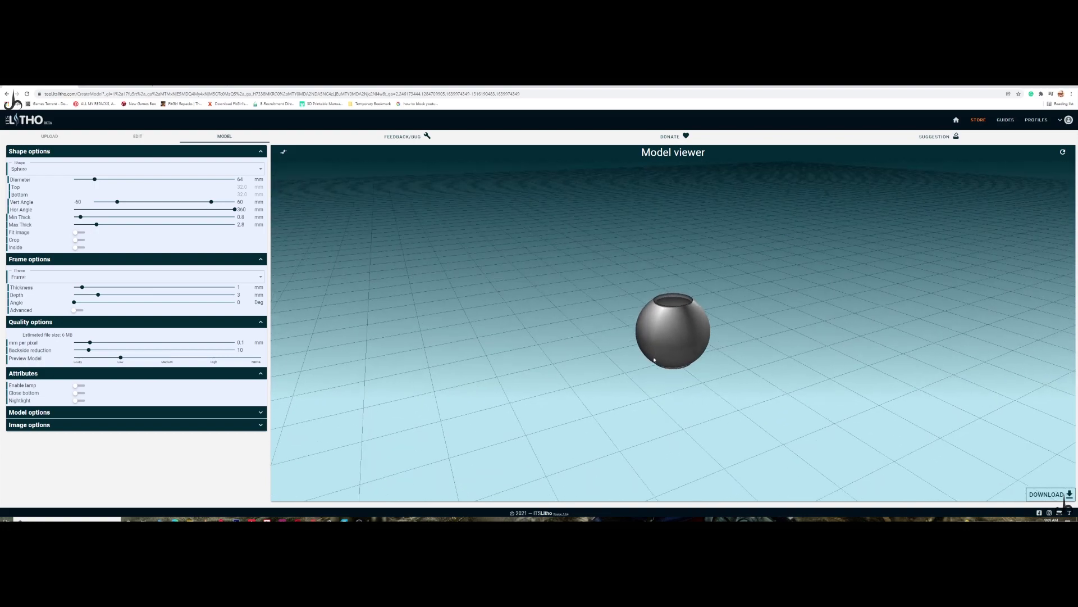
click(51, 139)
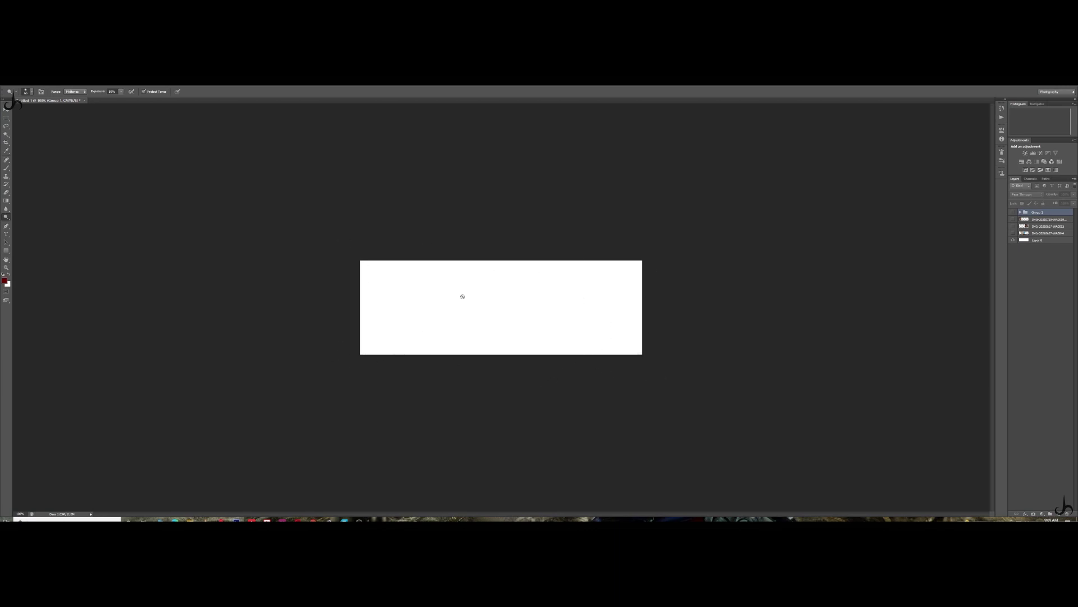
Return to ItsLitho's Upload Image page with its empty Add Image slot.
click(252, 519)
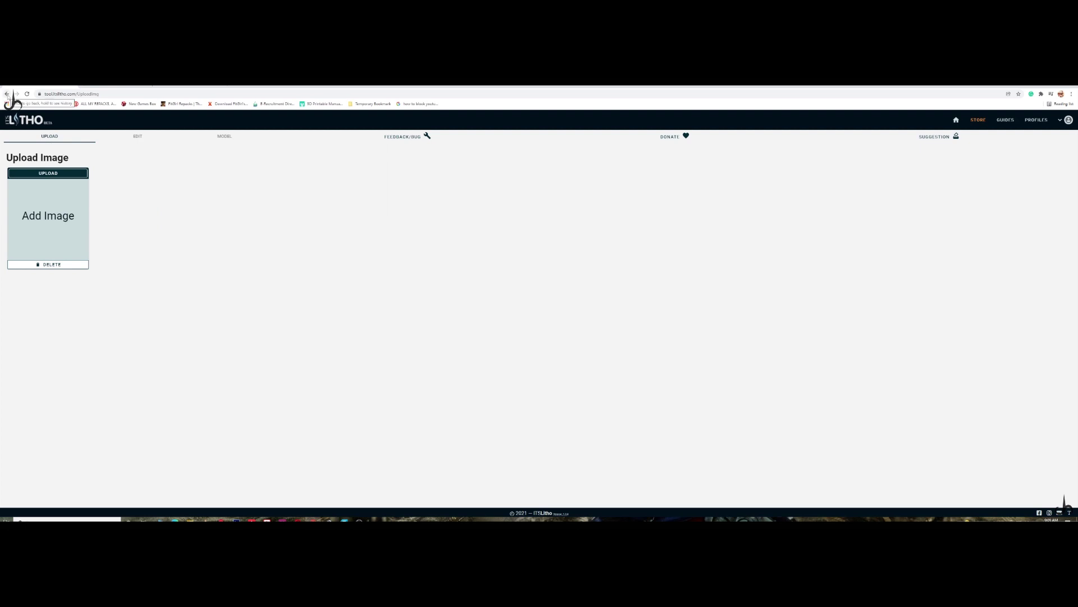
Read Step 2 of the Christmas Lithophane Ornament guide (about 1:3 image ratio), then return to Photoshop.
click(1005, 120)
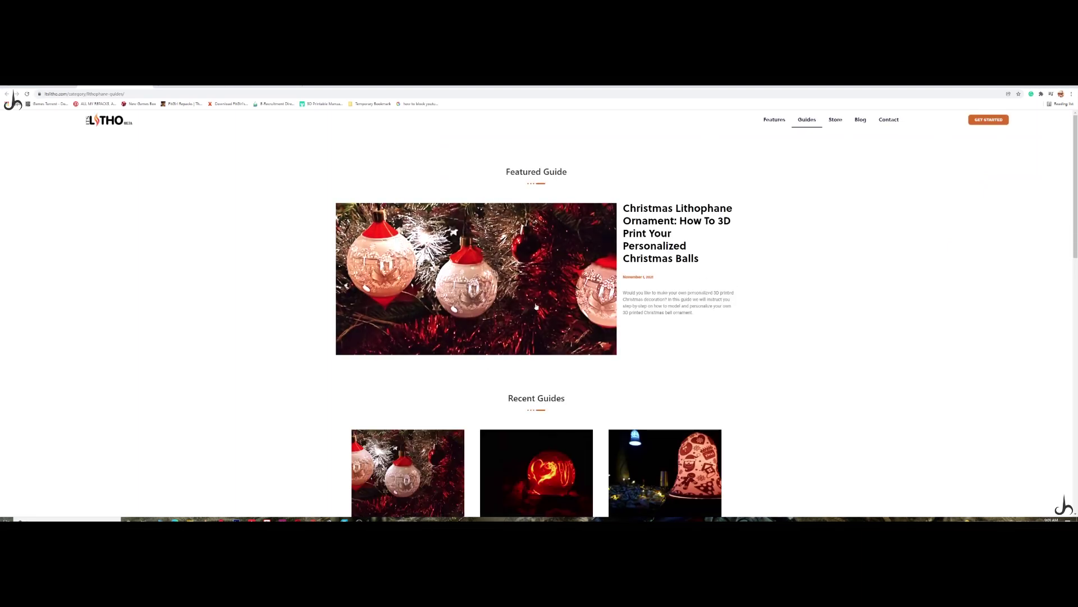
click(531, 308)
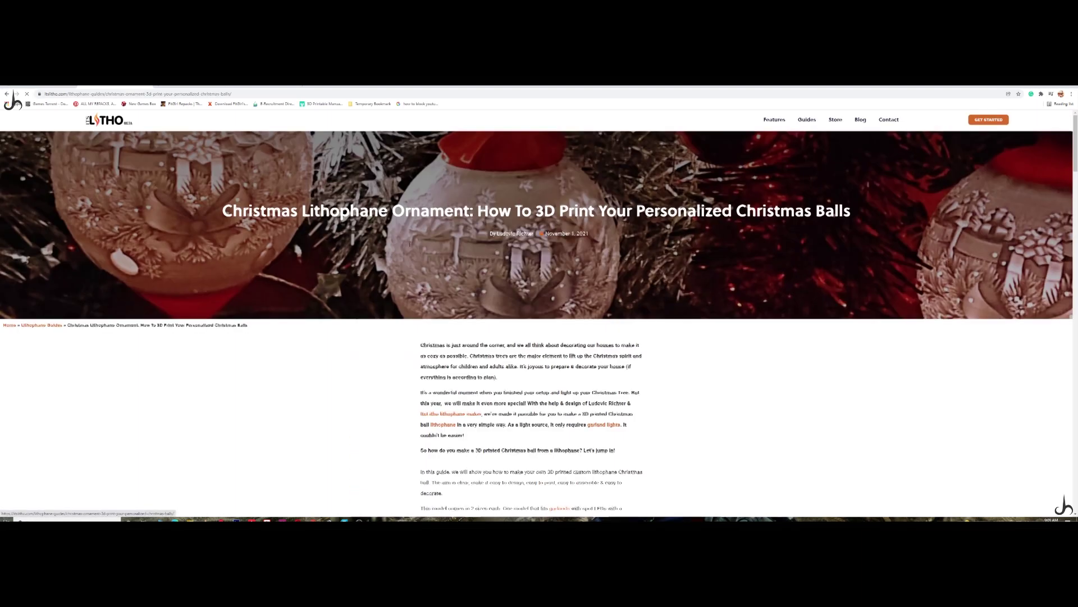
scroll(526, 338, down, 4)
scroll(526, 338, down, 4)
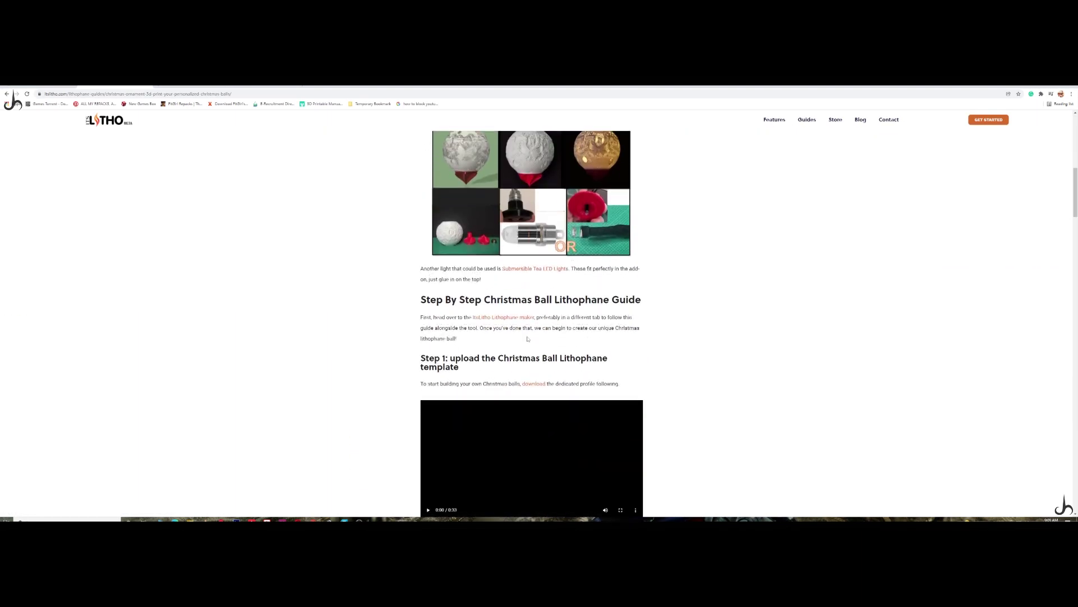
scroll(665, 351, down, 6)
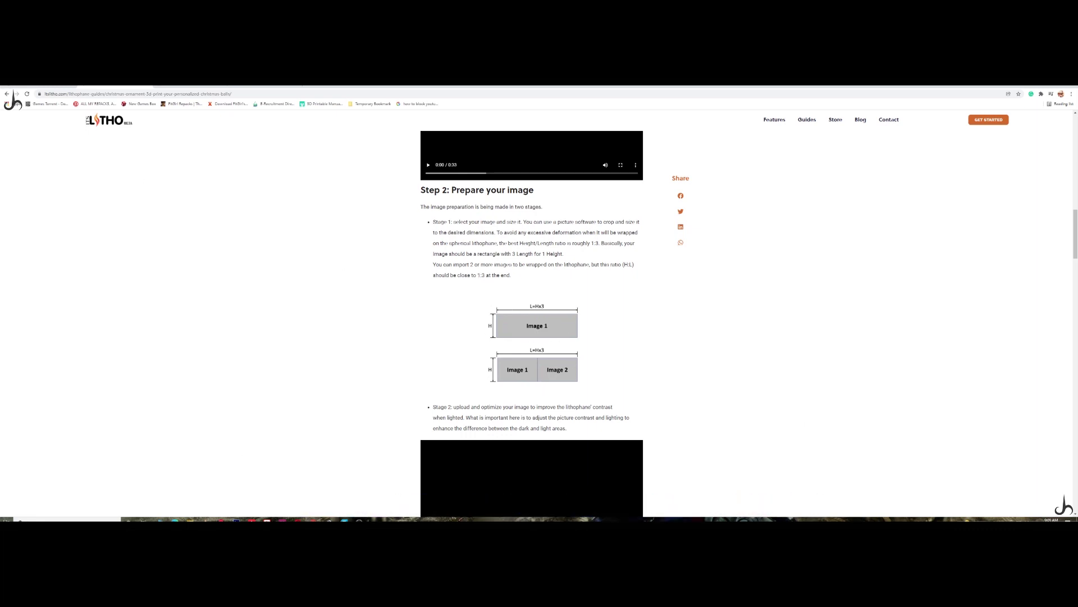
key(alt+Tab)
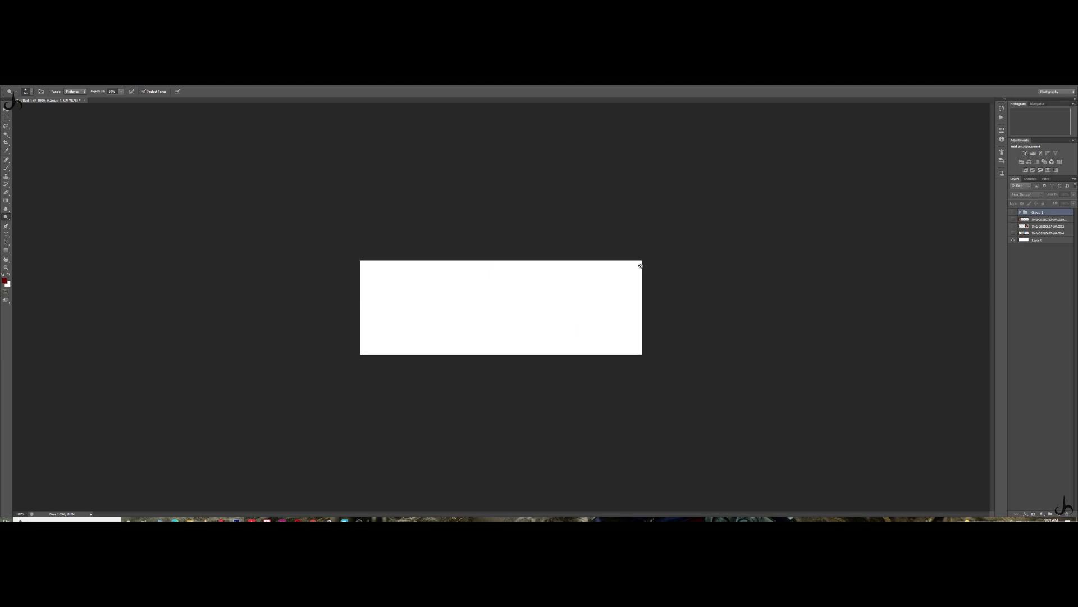
Check the 3 × 1 inch canvas size without changing it, and make Group 1's photos visible.
click(44, 89)
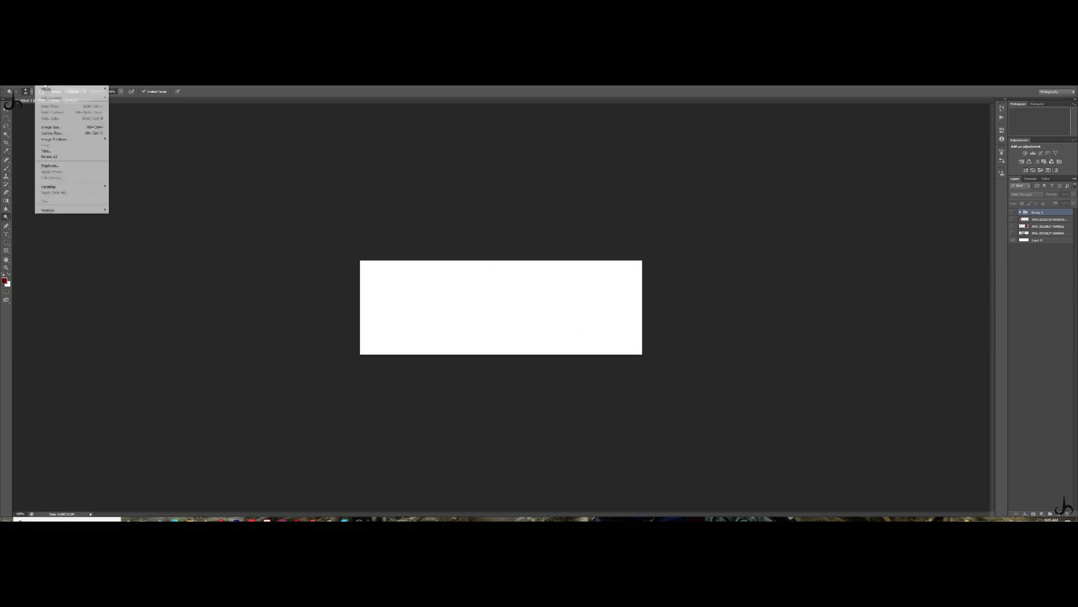
click(70, 134)
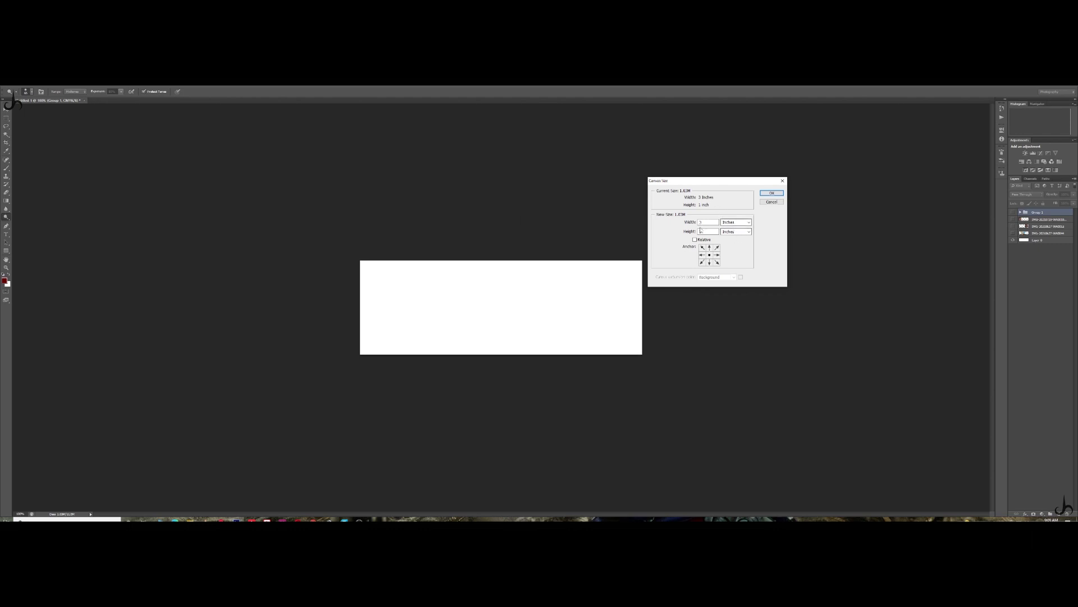
click(701, 231)
click(777, 200)
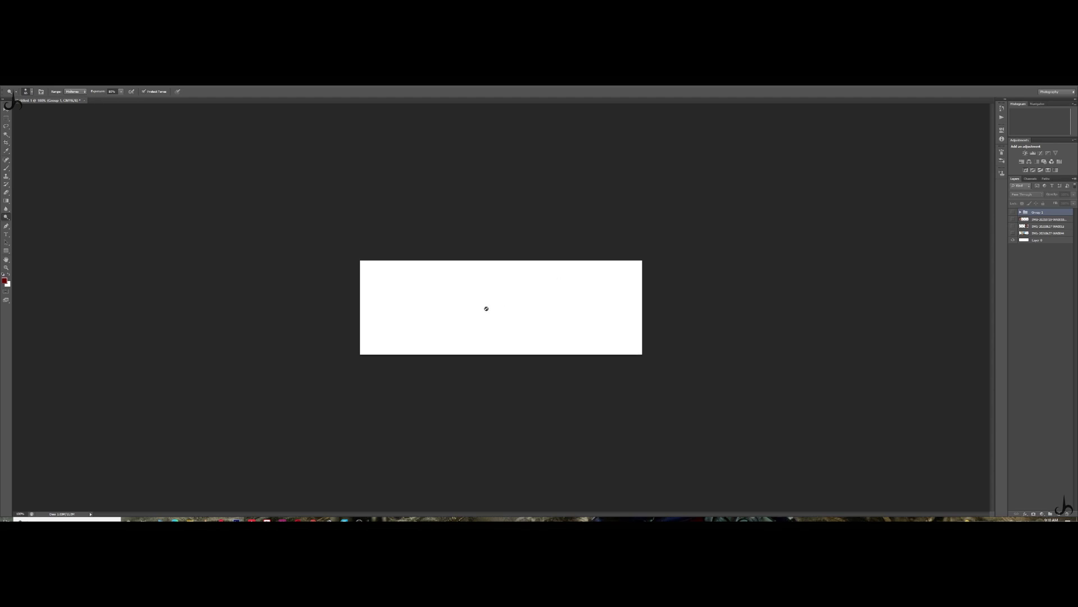
click(1013, 212)
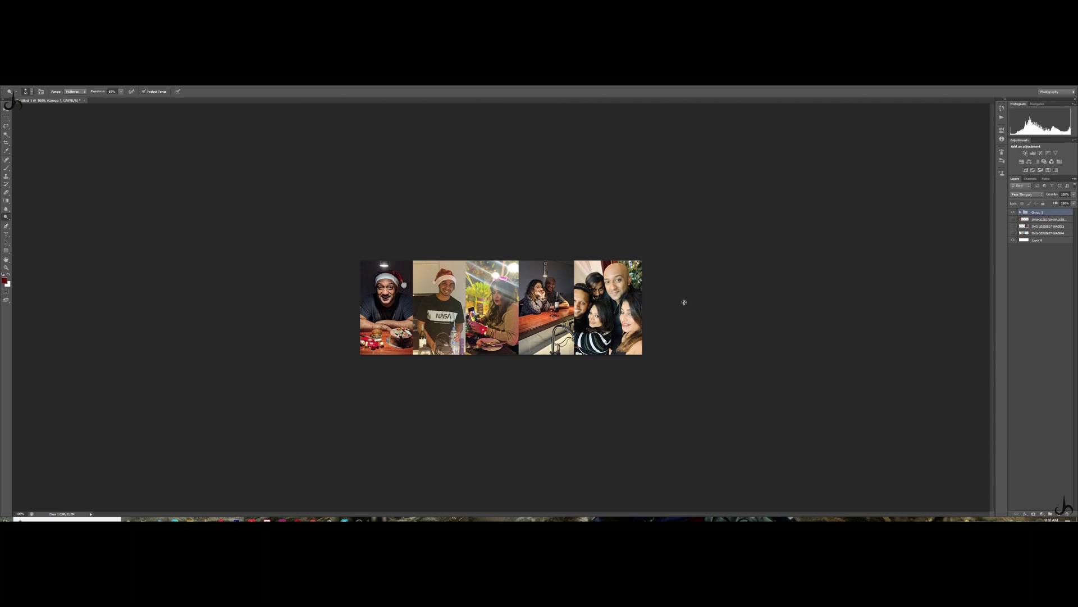
Select Group 1's five photo layers, then cancel and collapse the group unchanged.
click(1048, 282)
click(1021, 212)
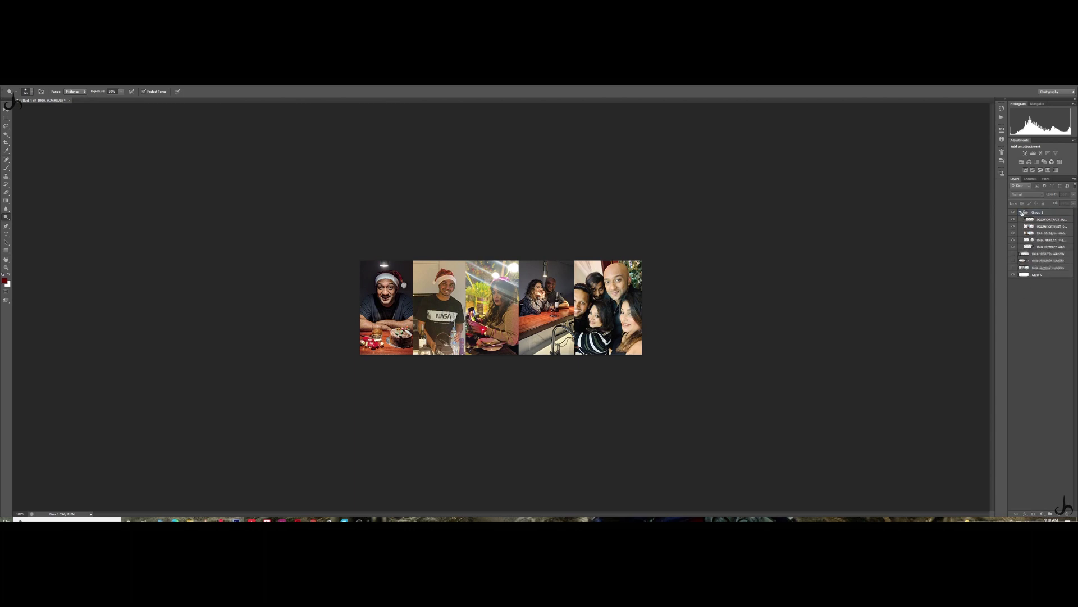
click(1038, 219)
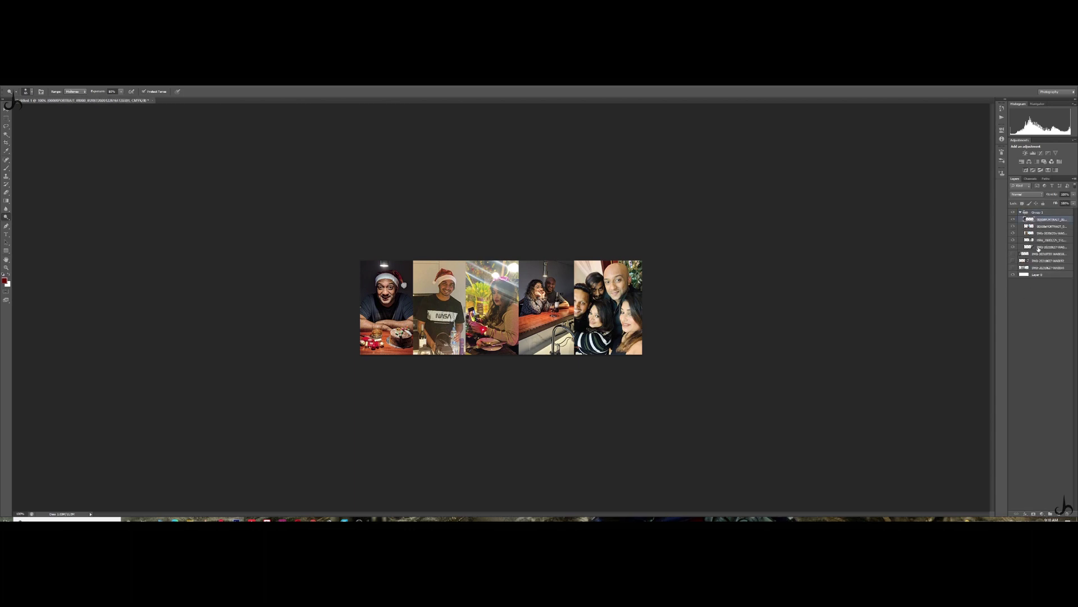
shift+click(1038, 249)
right_click(1038, 249)
key(Escape)
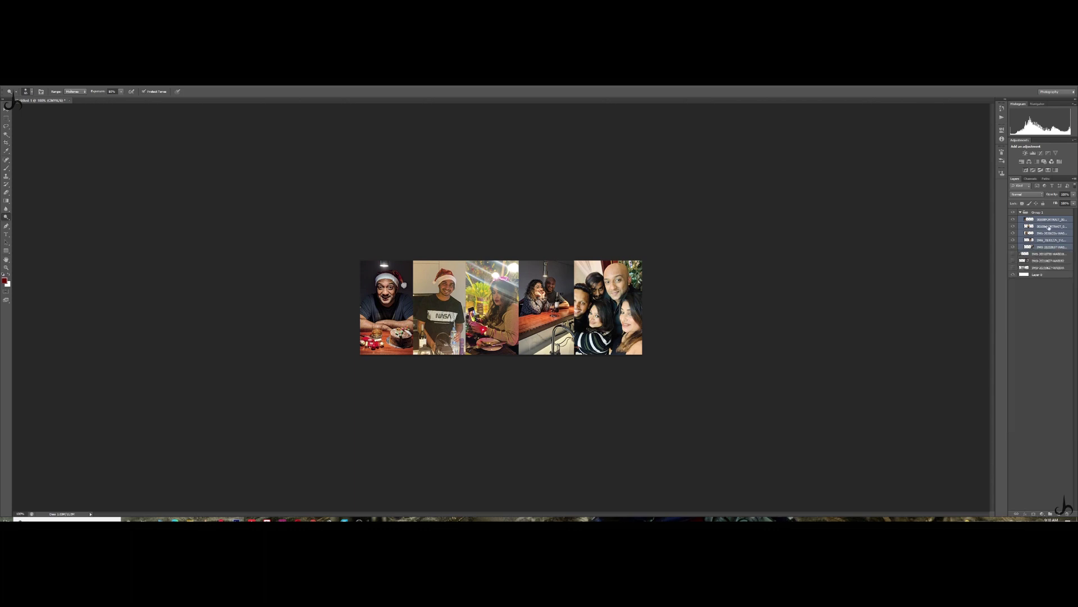
shift+click(1040, 214)
click(1040, 214)
click(1021, 212)
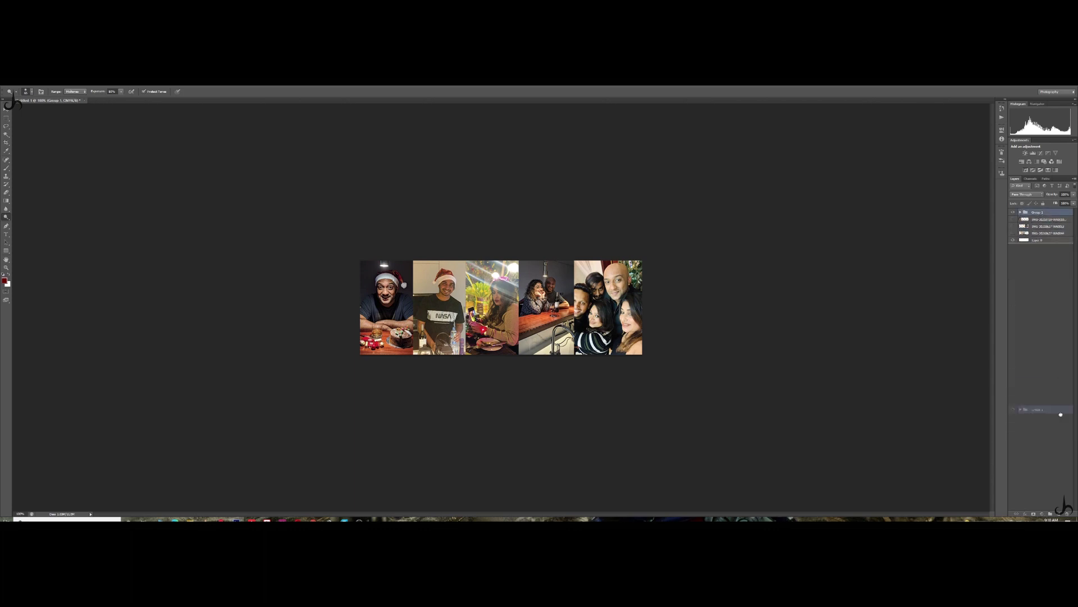
Duplicate Group 1 and merge the five photo layers in Group 1 copy into one.
drag(1056, 516, 1052, 515)
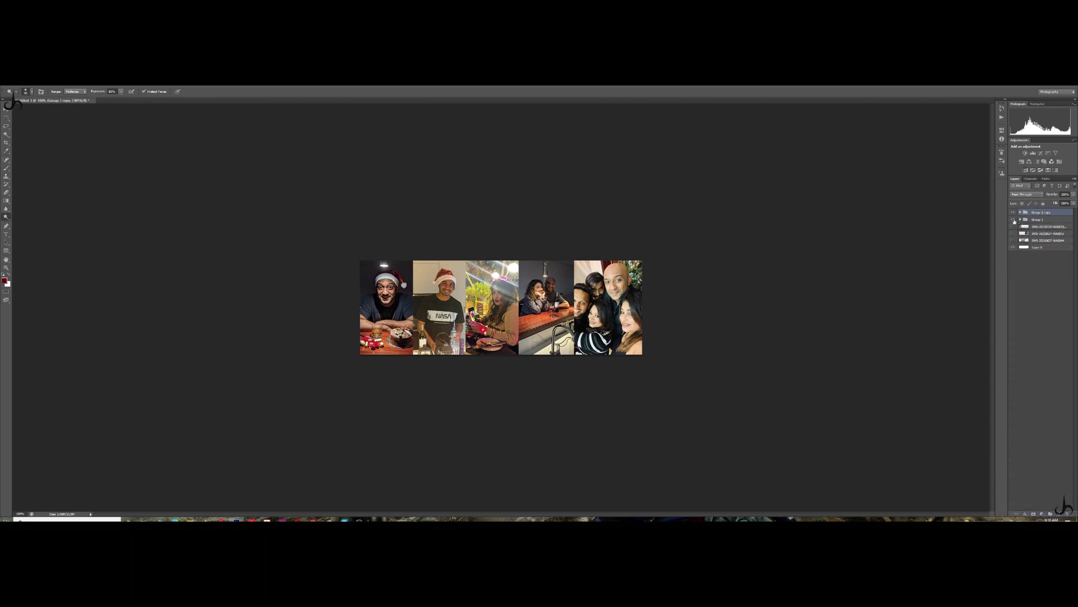
click(1021, 212)
click(1039, 219)
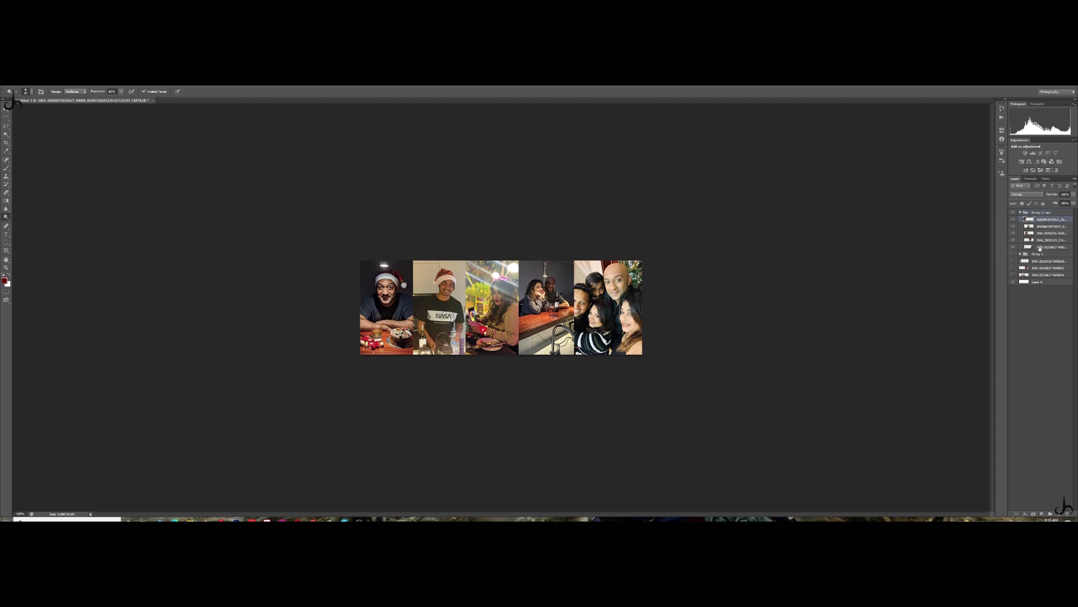
shift+click(1044, 247)
right_click(1044, 247)
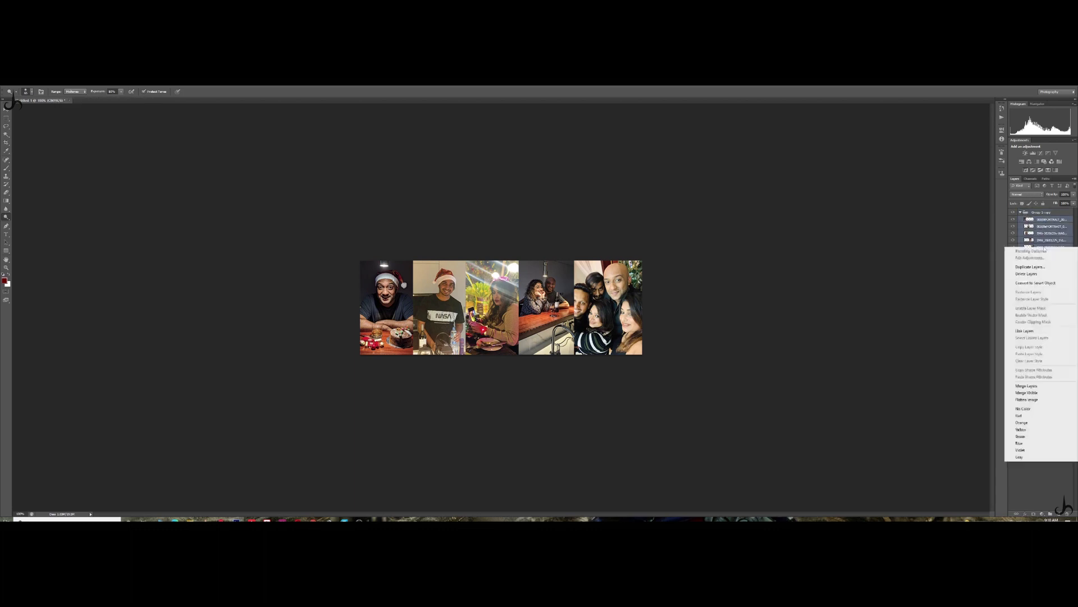
click(1027, 393)
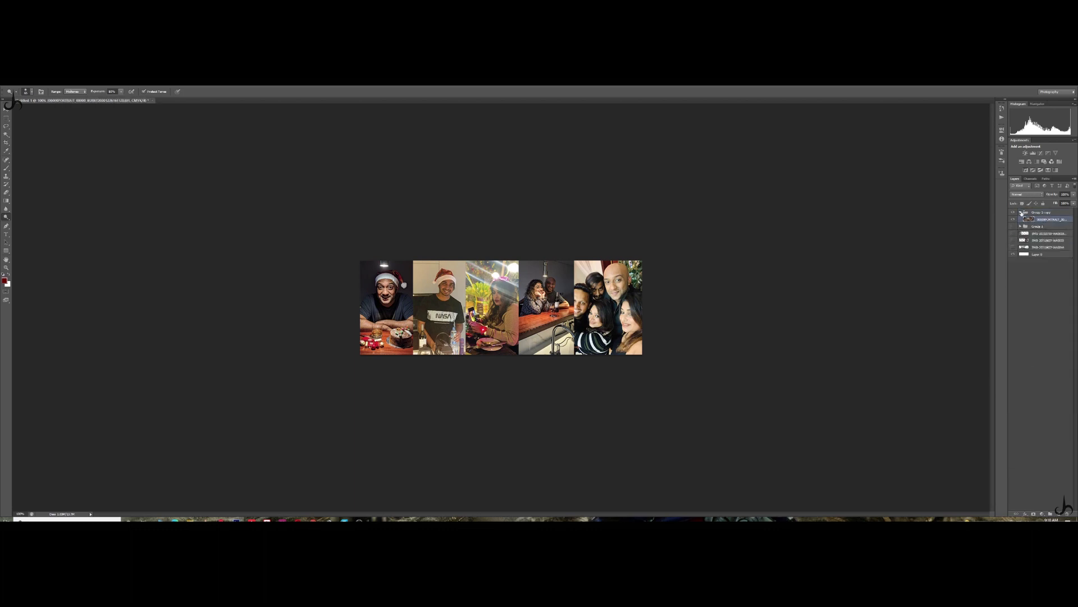
click(1021, 212)
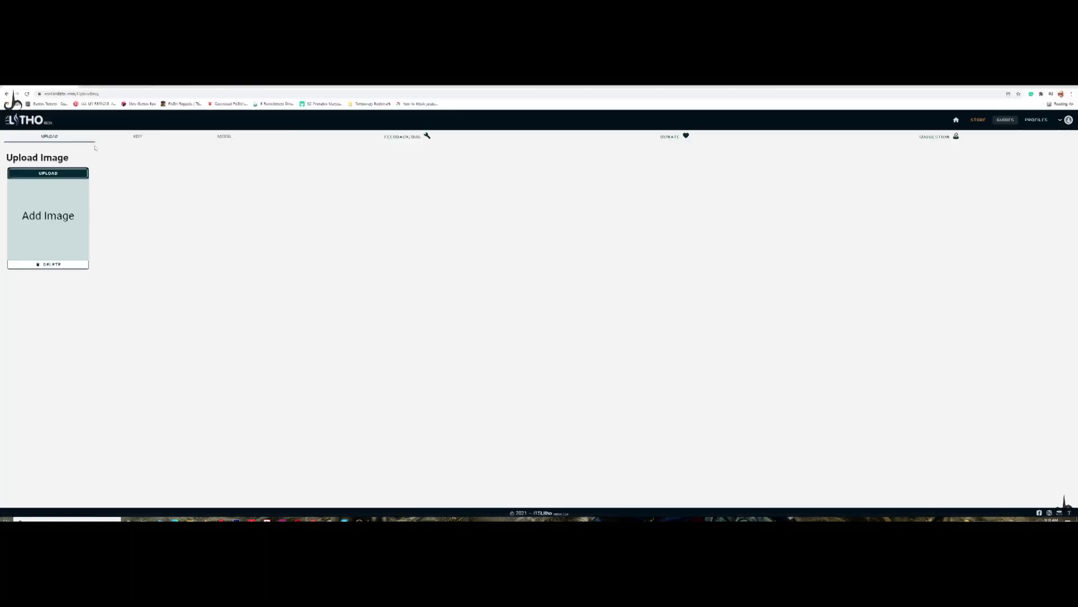
View ItsLitho's Edit page with its grey-scaling settings, then return to the Photoshop collage.
click(137, 137)
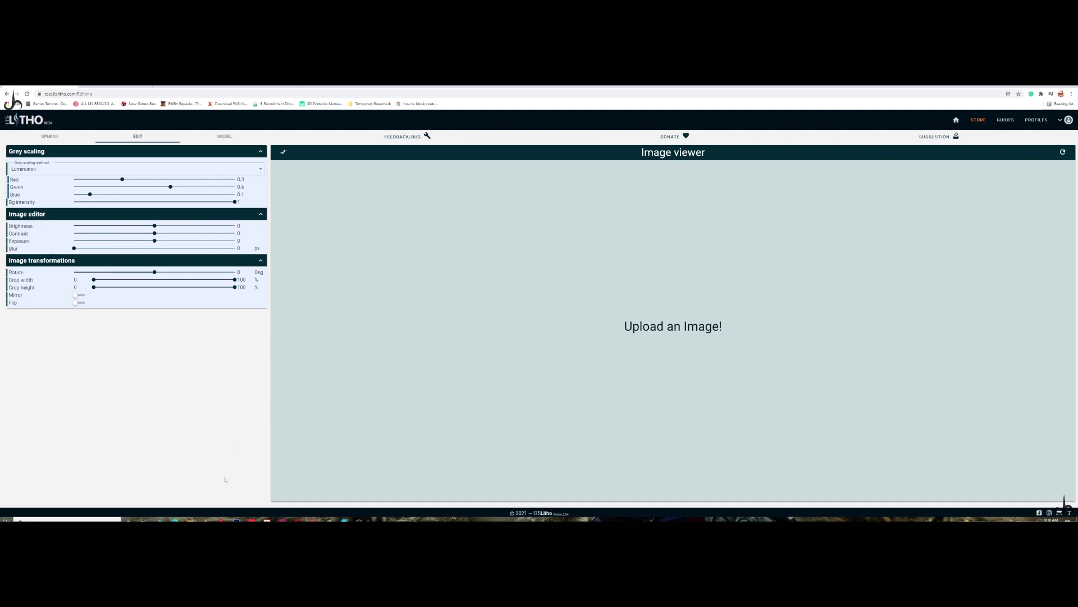
mouse_move(237, 519)
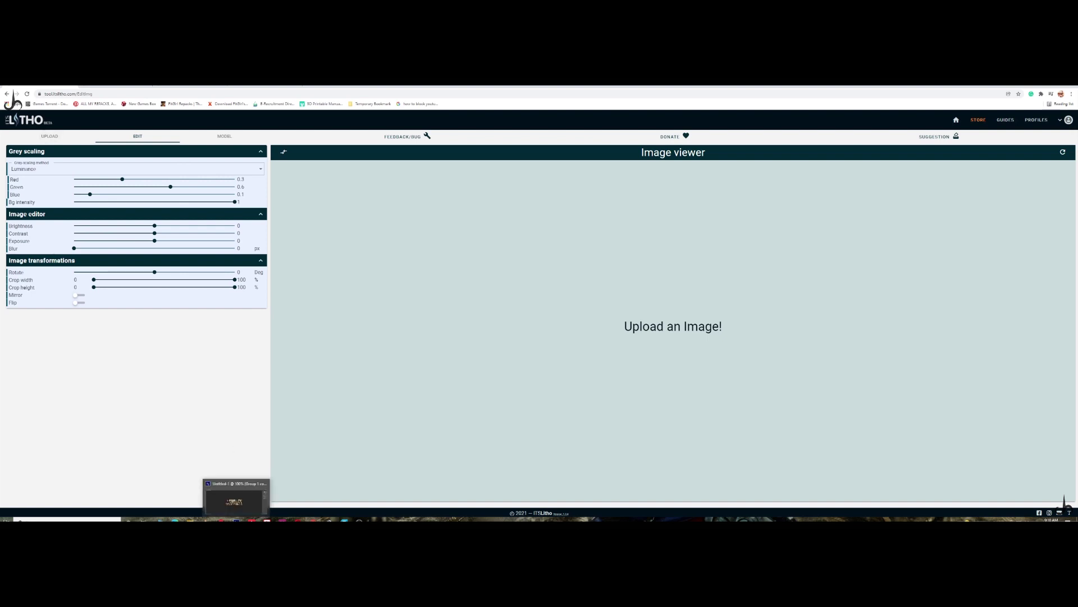
click(235, 500)
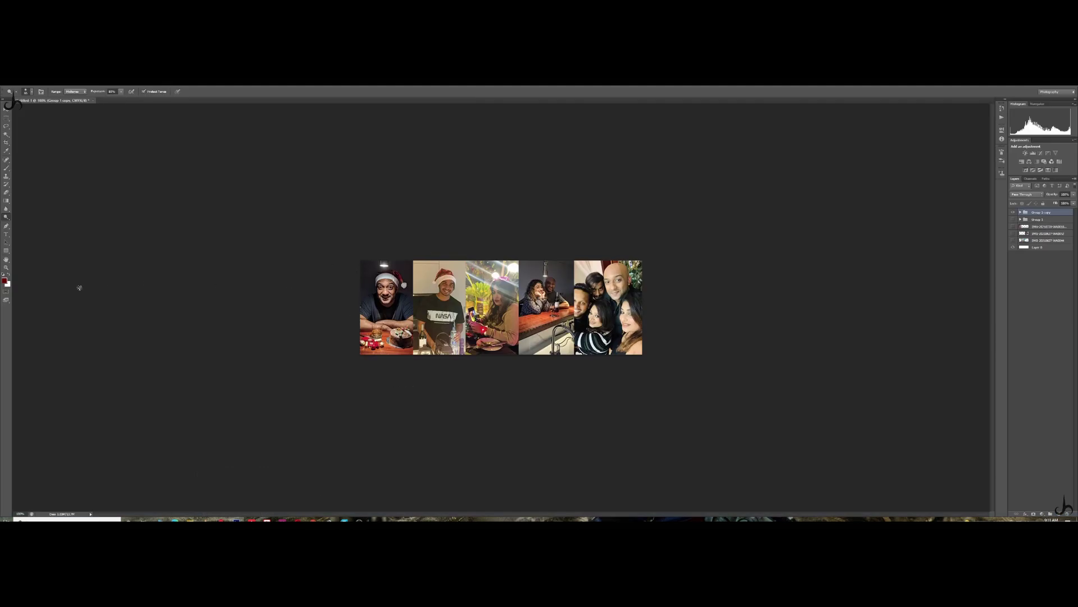
Pick the Burn Tool, select the merged collage layer in Group 1 copy, and enlarge the brush.
right_click(6, 216)
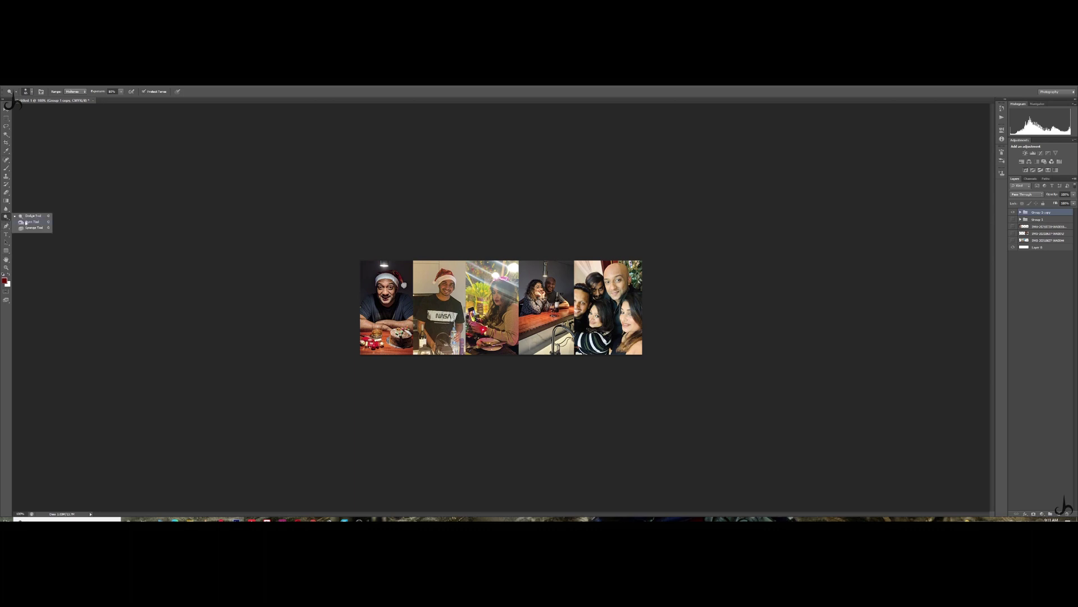
click(28, 222)
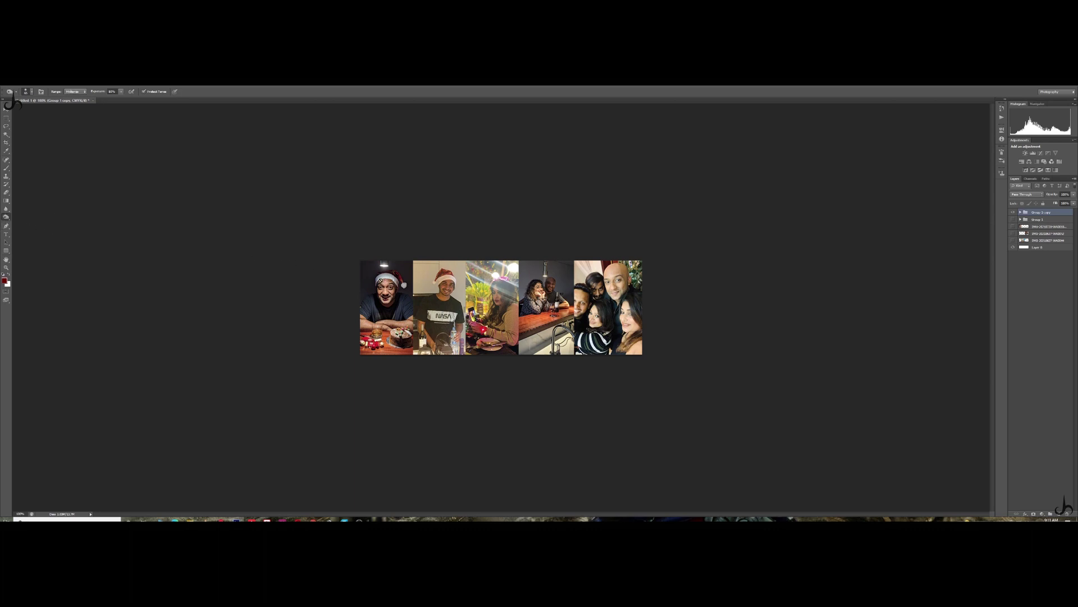
click(1021, 212)
click(1046, 219)
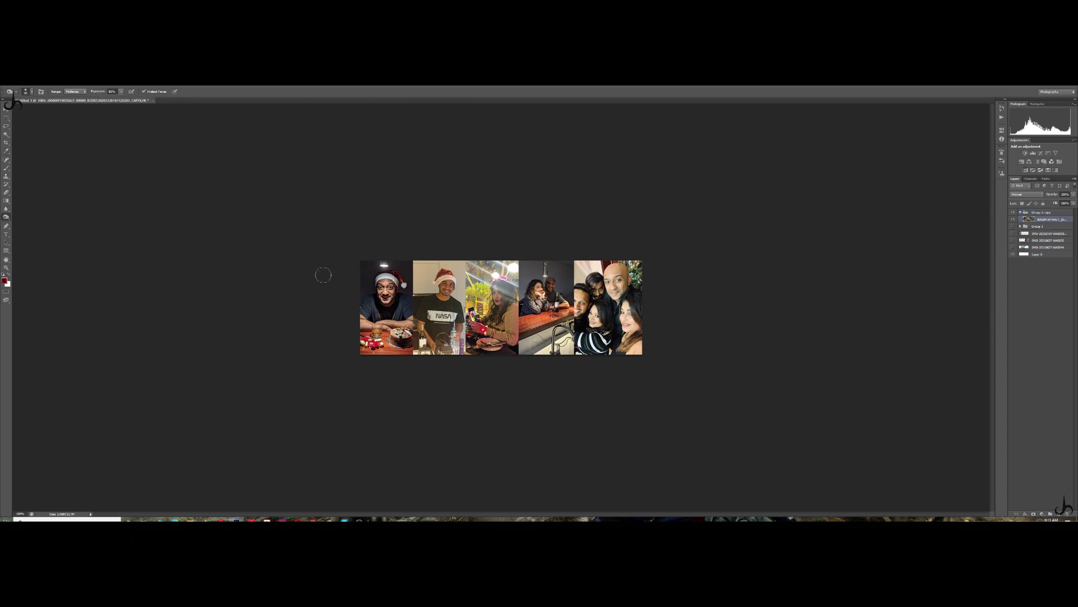
key(bracketright)
key(bracketright)
key(bracketright)
key(bracketright)
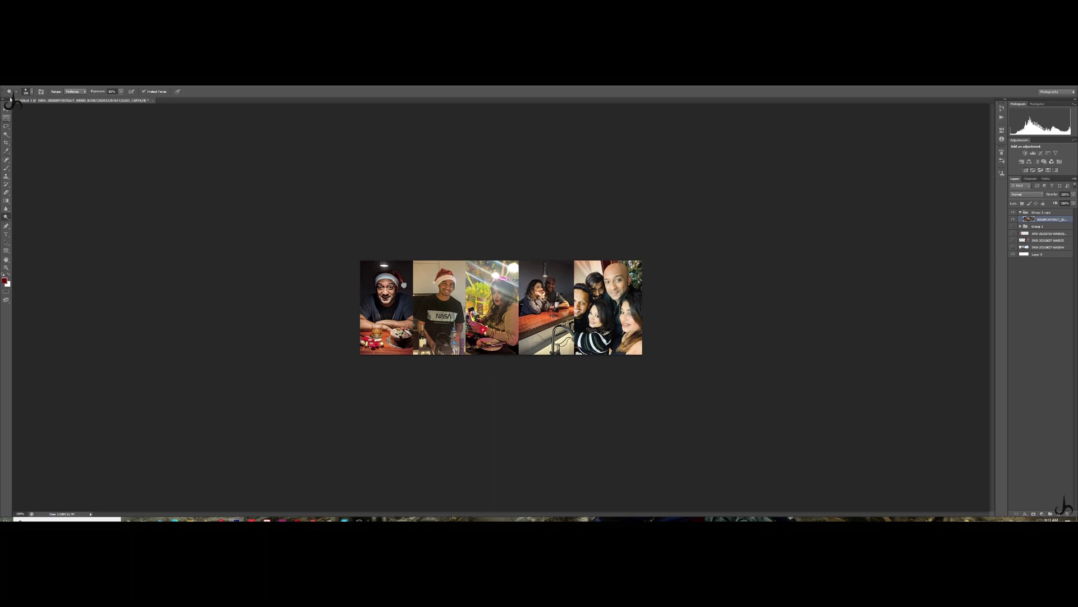
Save the collage as a renamed JPEG on the Desktop and go back to ItsLitho's Upload page.
key(alt+f)
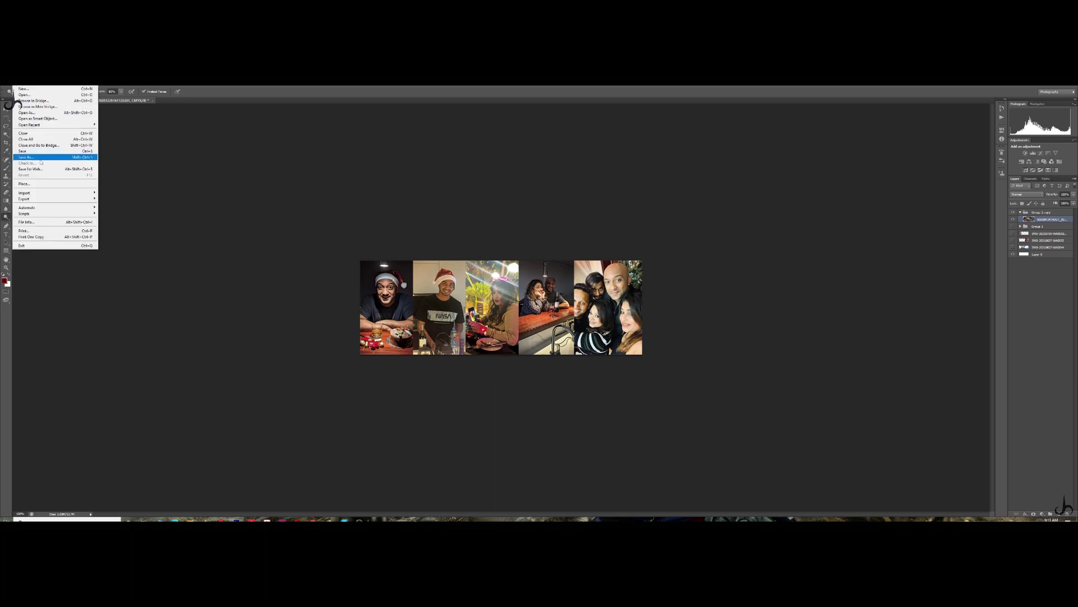
click(52, 157)
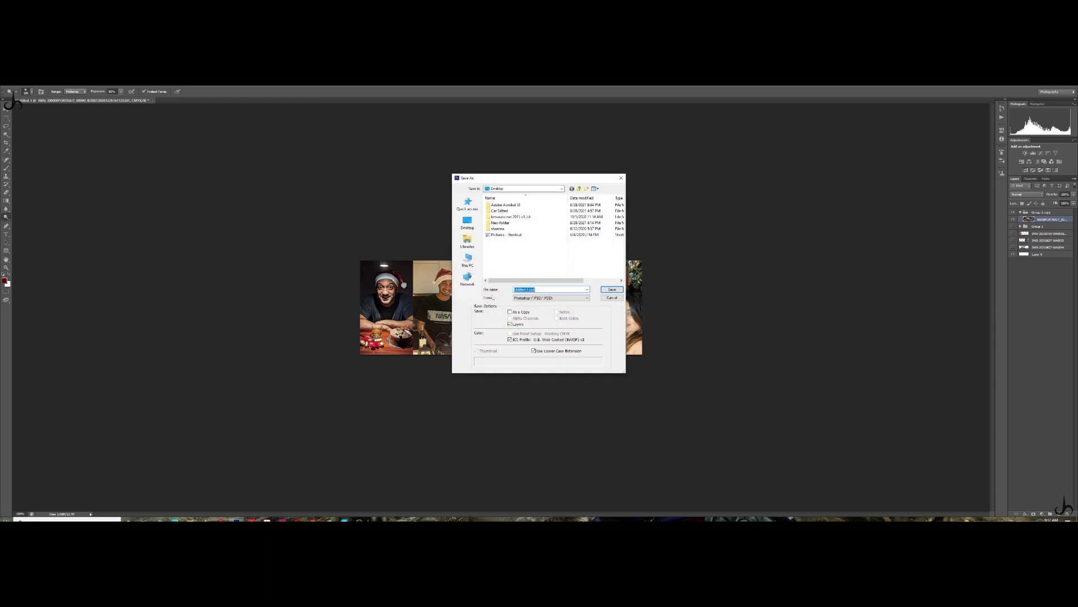
click(545, 299)
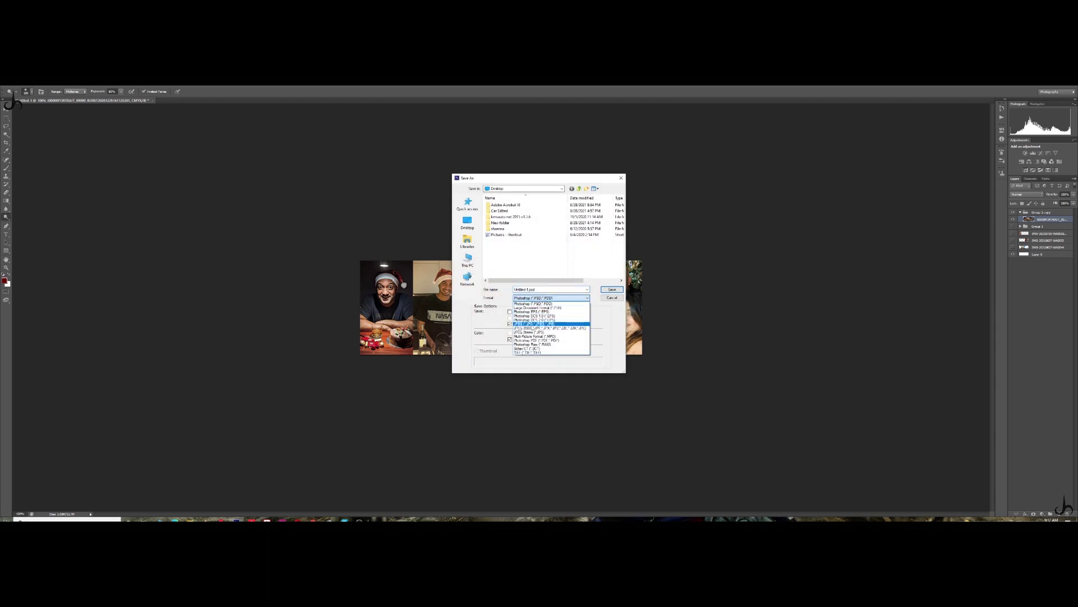
click(534, 324)
click(468, 224)
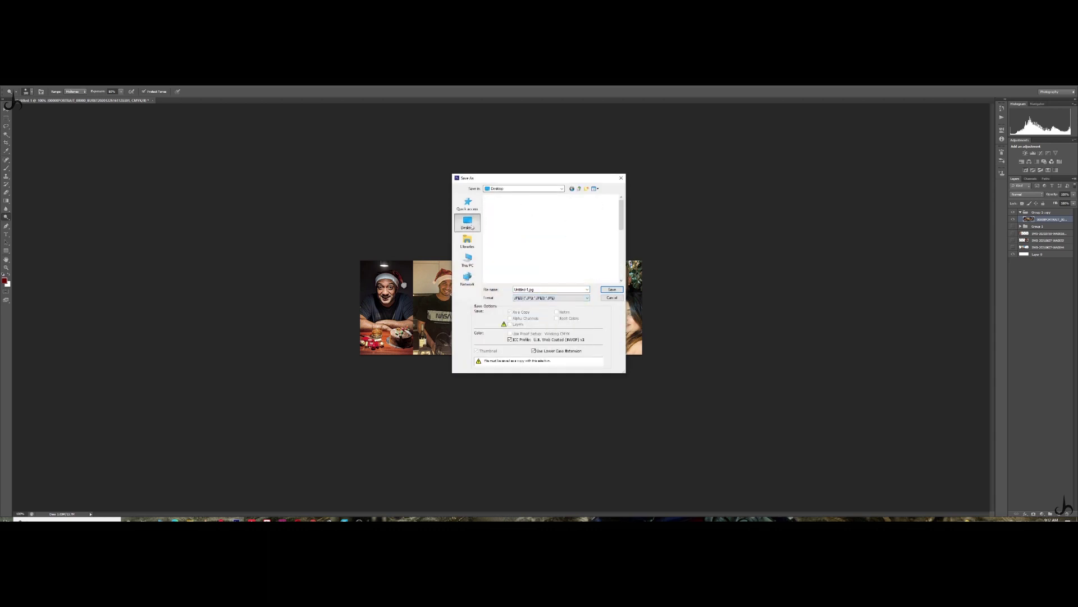
click(528, 288)
drag(528, 289, 474, 290)
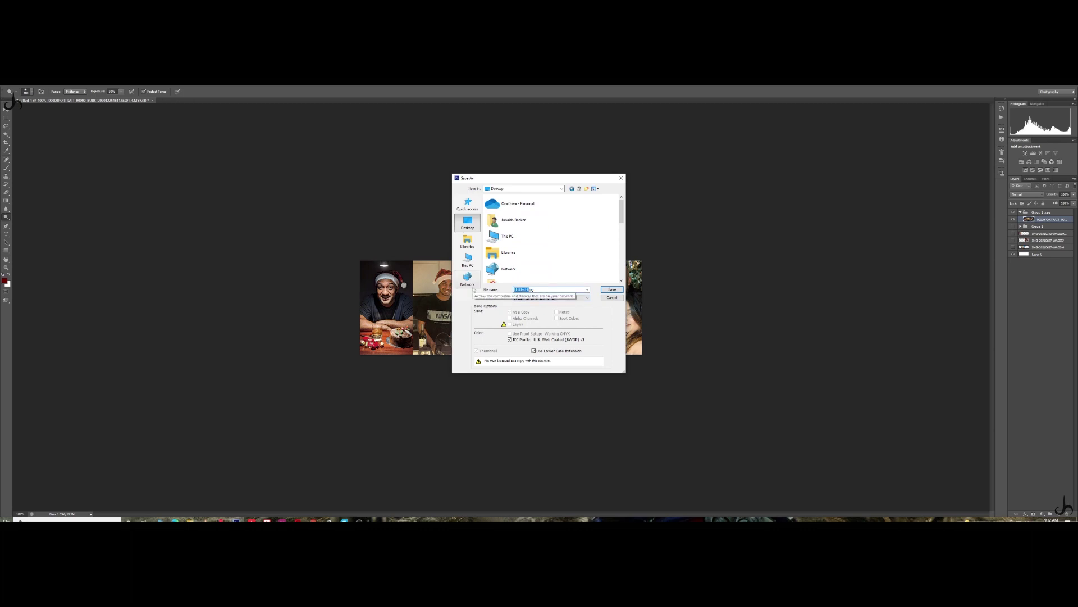
text(Chr)
text(D)
text(m)
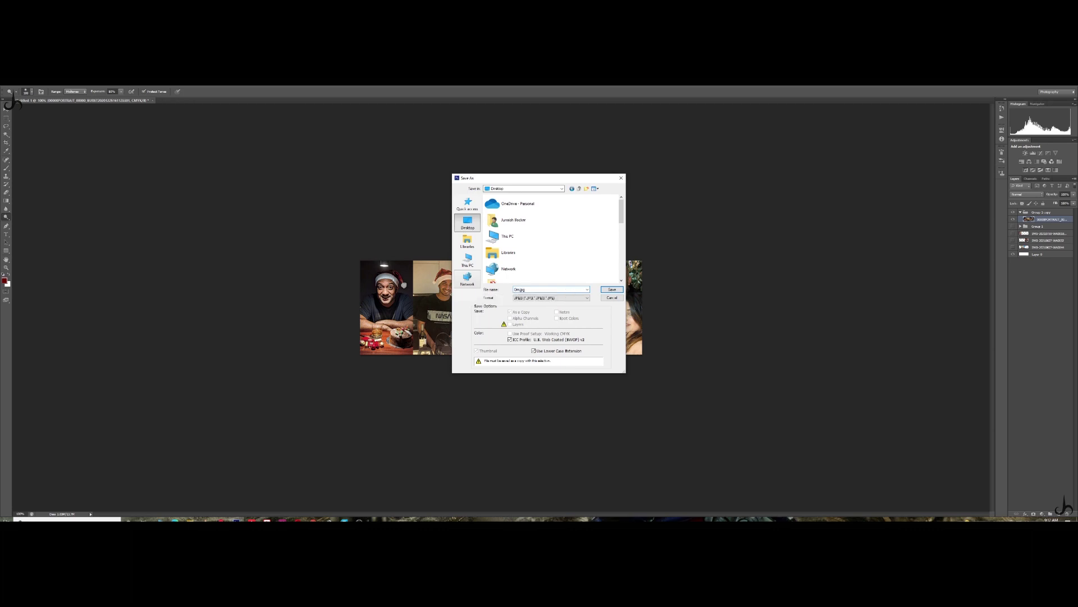
text(ane)
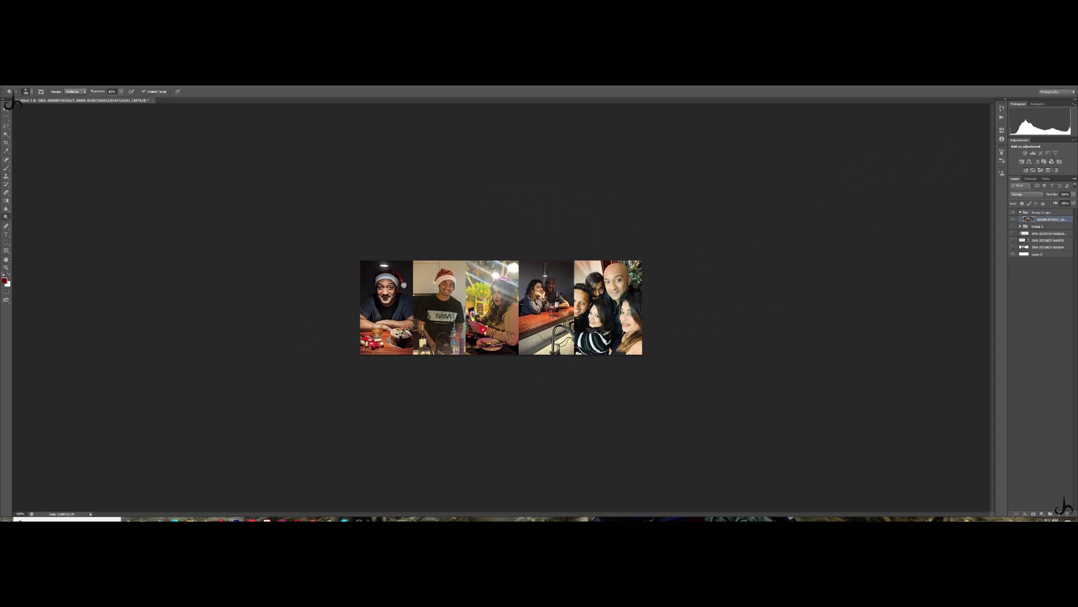
key(alt+Tab)
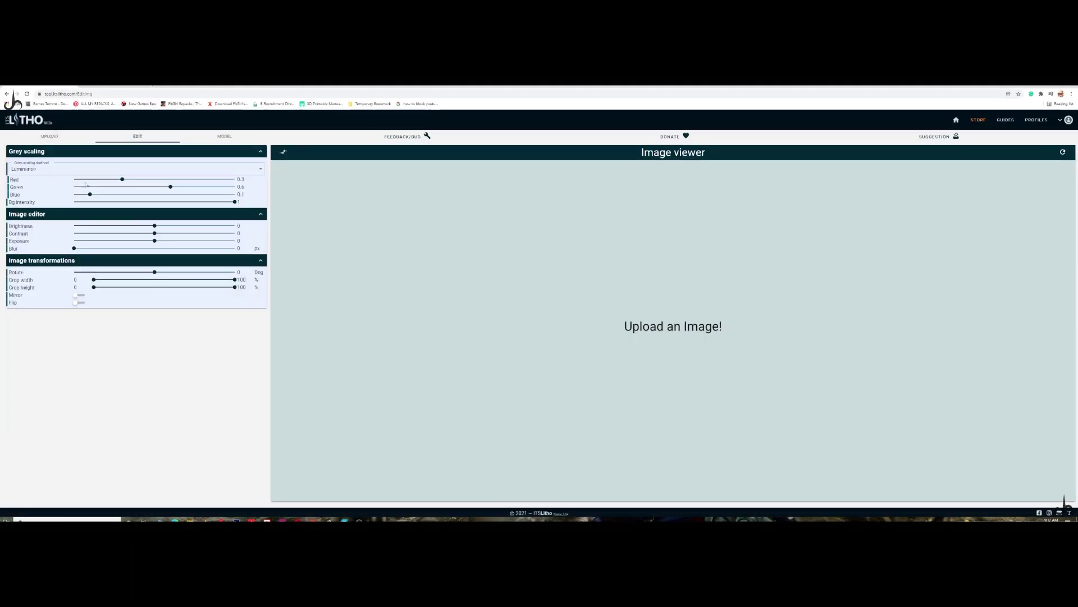
click(49, 138)
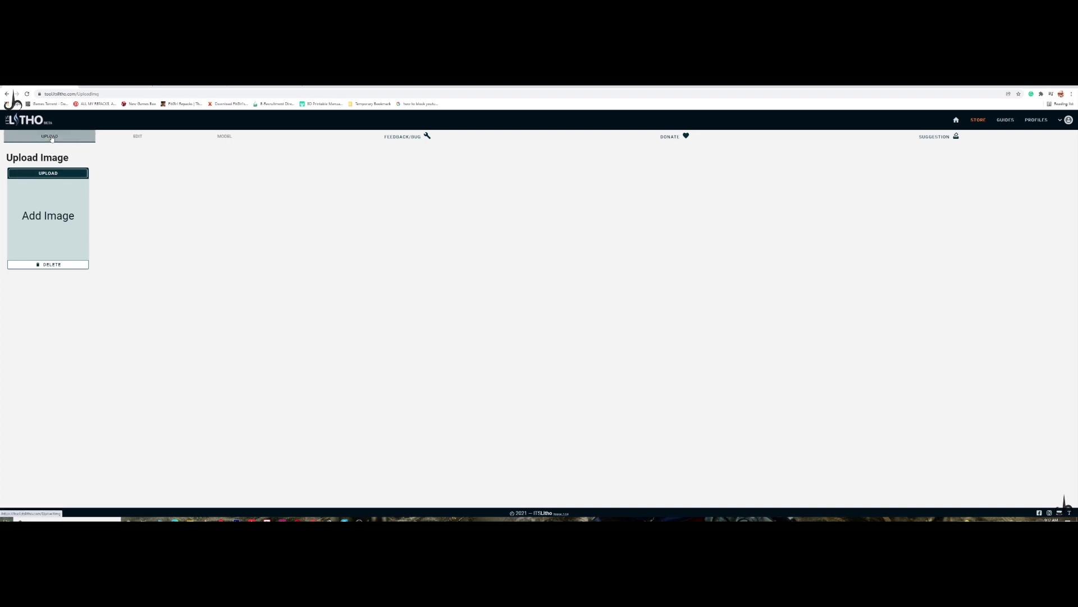
Upload Ornament.jpg from the Desktop and open the Edit page showing its greyscale version.
click(49, 175)
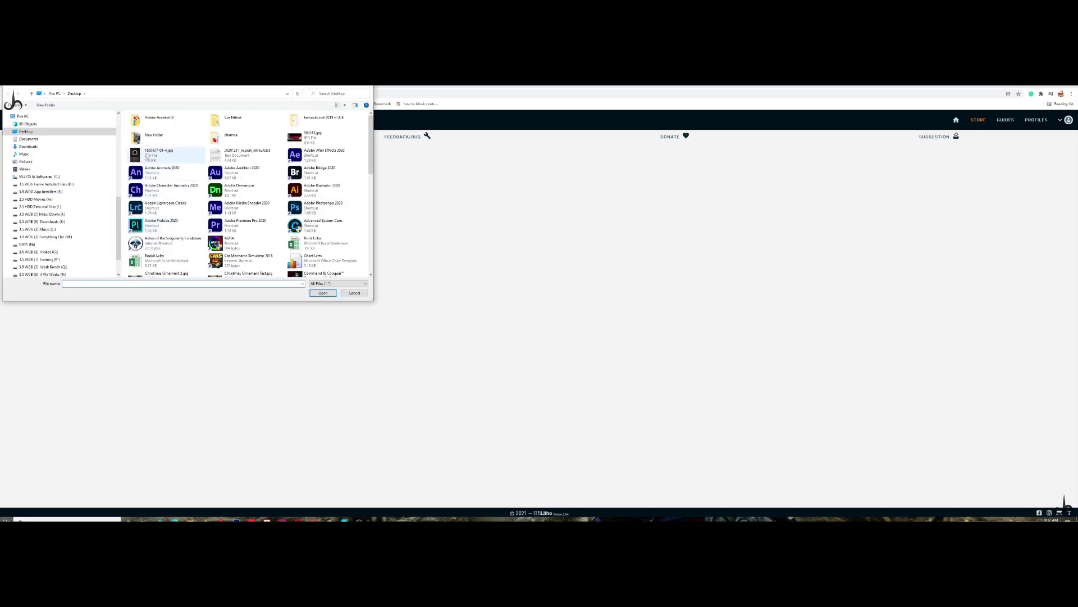
click(225, 243)
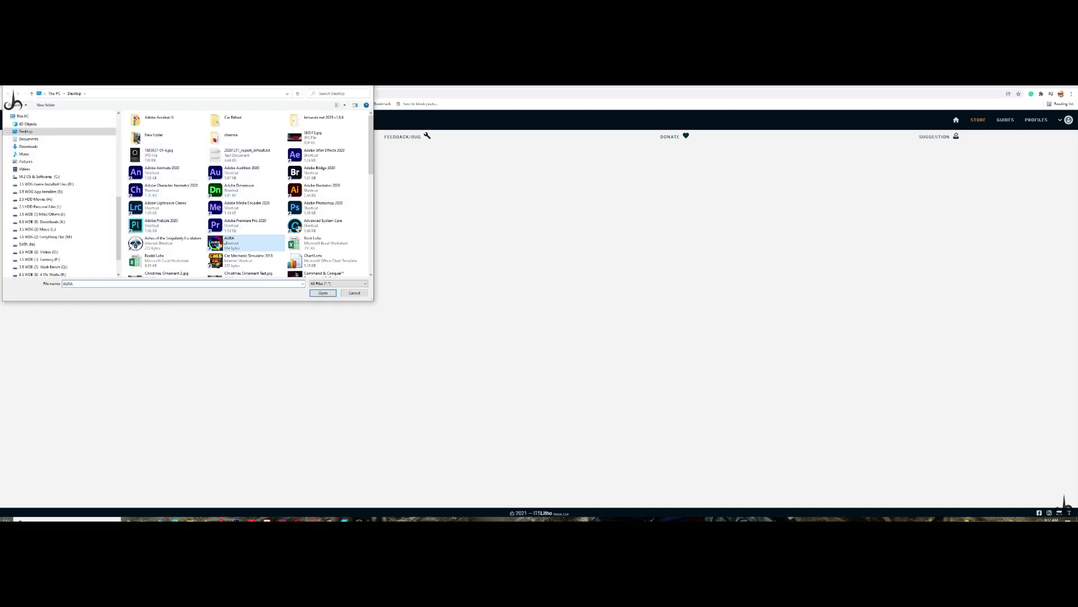
scroll(240, 169, down, 6)
click(236, 143)
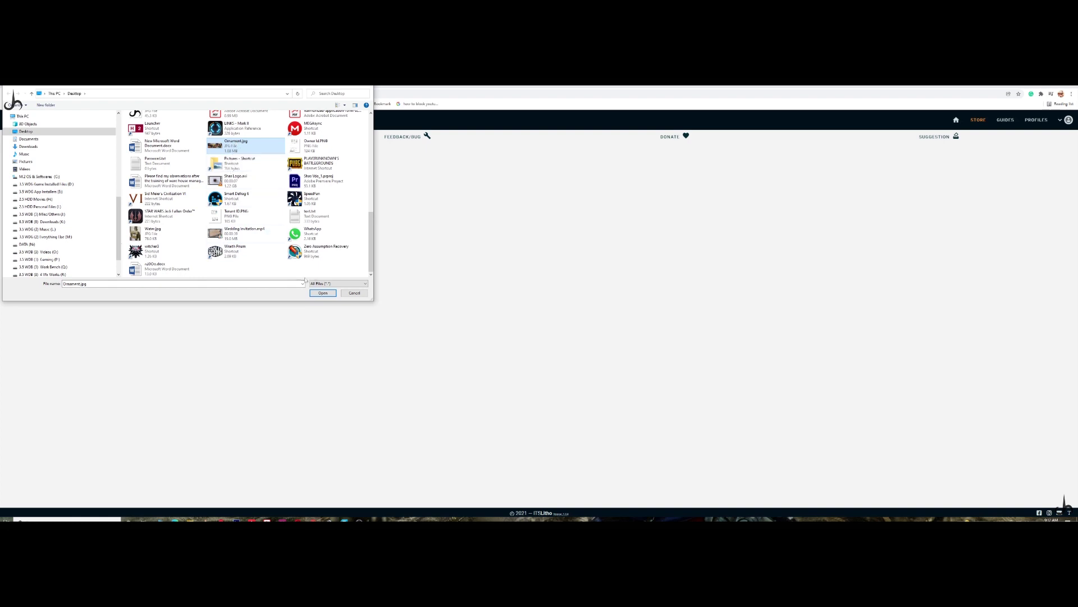
click(324, 293)
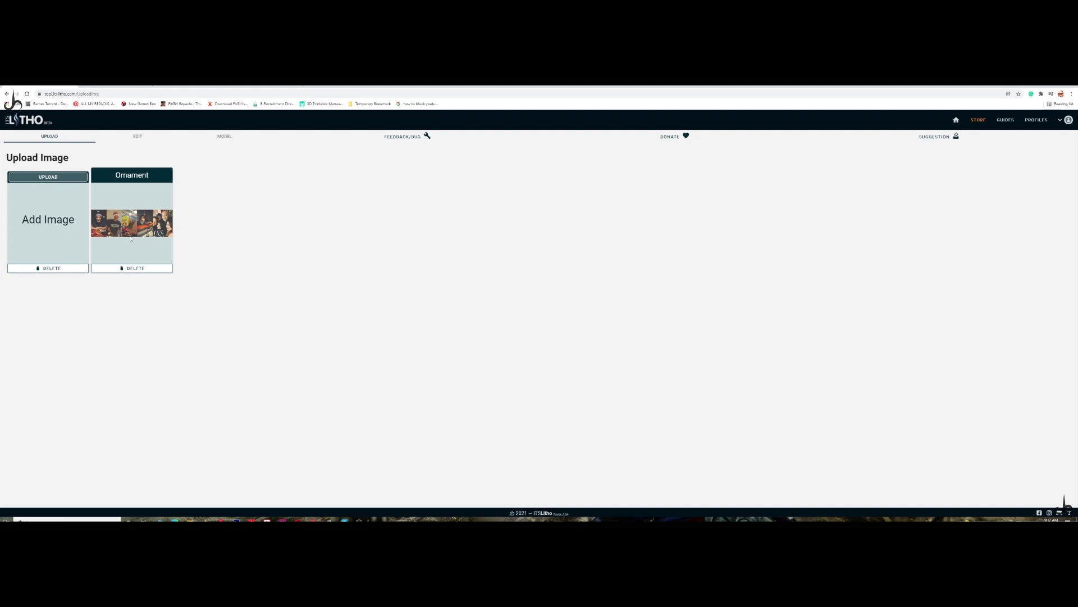
click(138, 138)
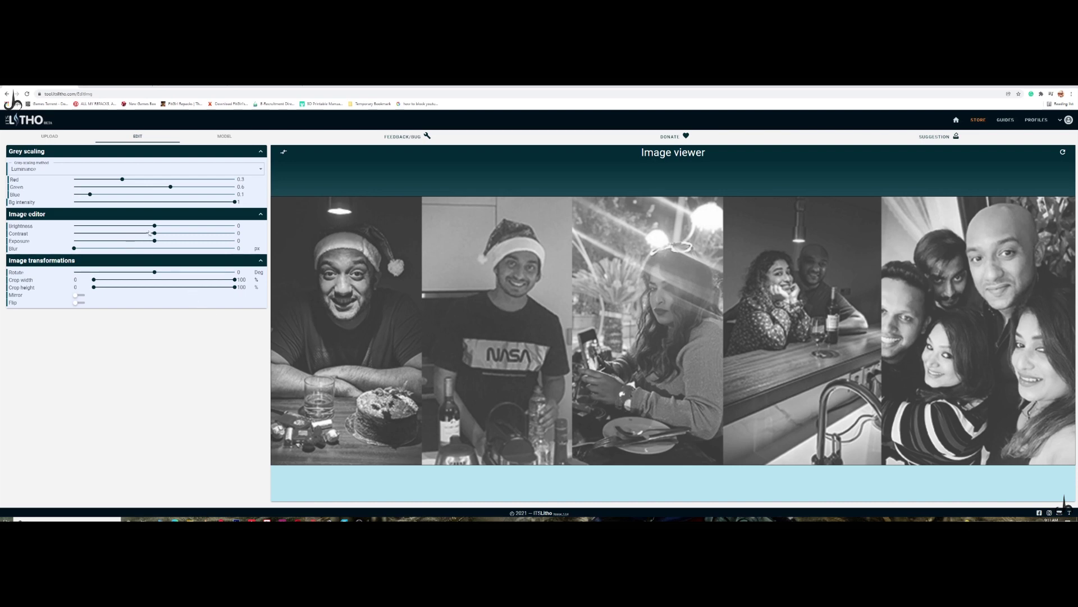
Raise the collage contrast to about 0.18 and set exposure to -0.01.
mouse_move(154, 233)
mouse_down()
mouse_move(170, 239)
mouse_move(158, 244)
mouse_up()
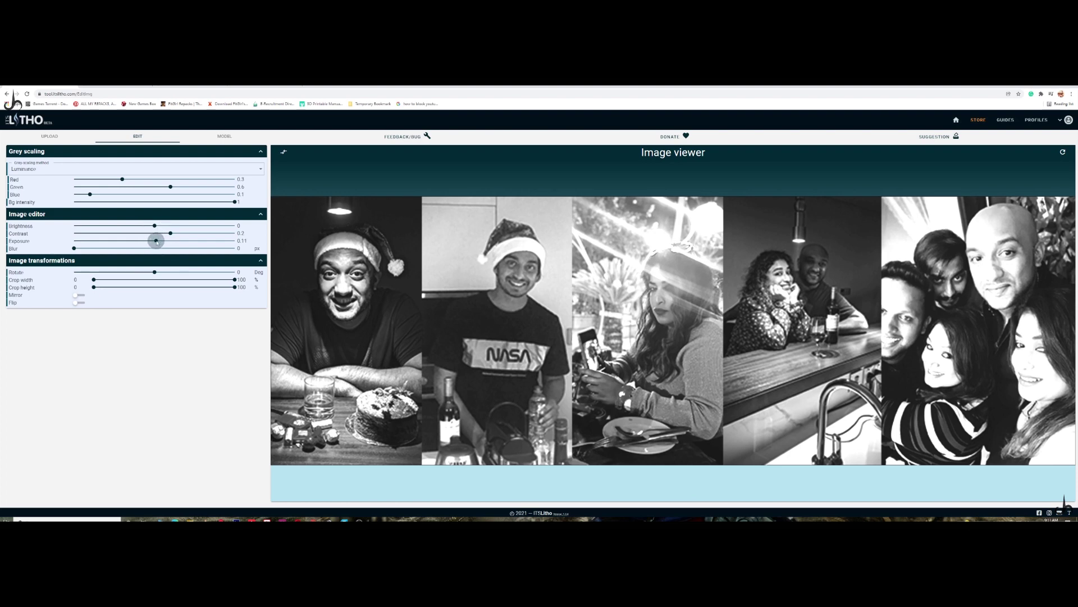
drag(156, 240, 154, 242)
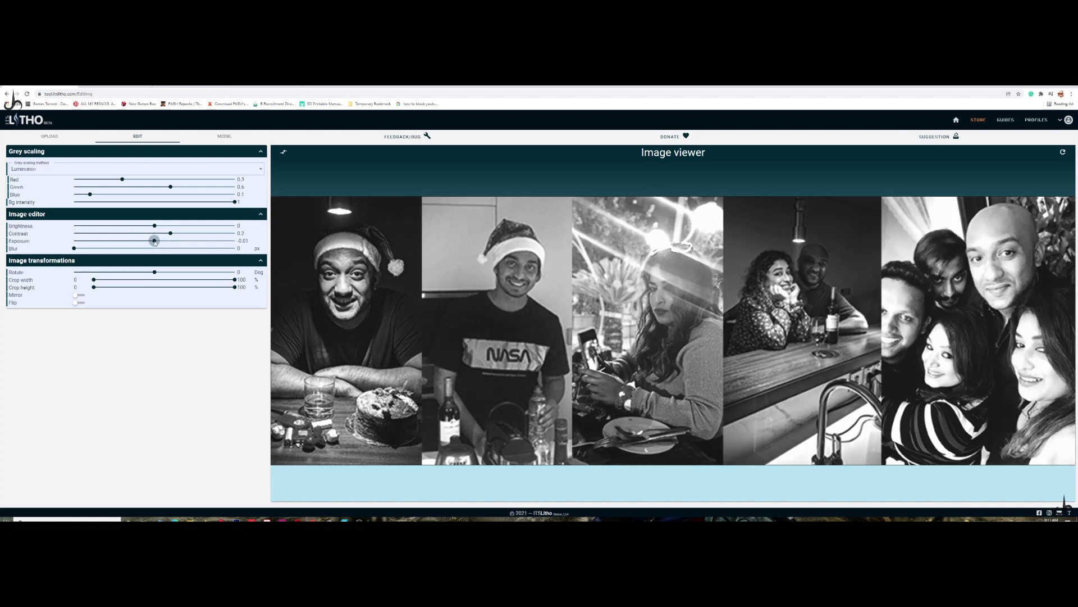
drag(176, 234, 170, 237)
On the 3D model page, set Preview Model quality to High and generate the final sphere lithophane.
click(224, 137)
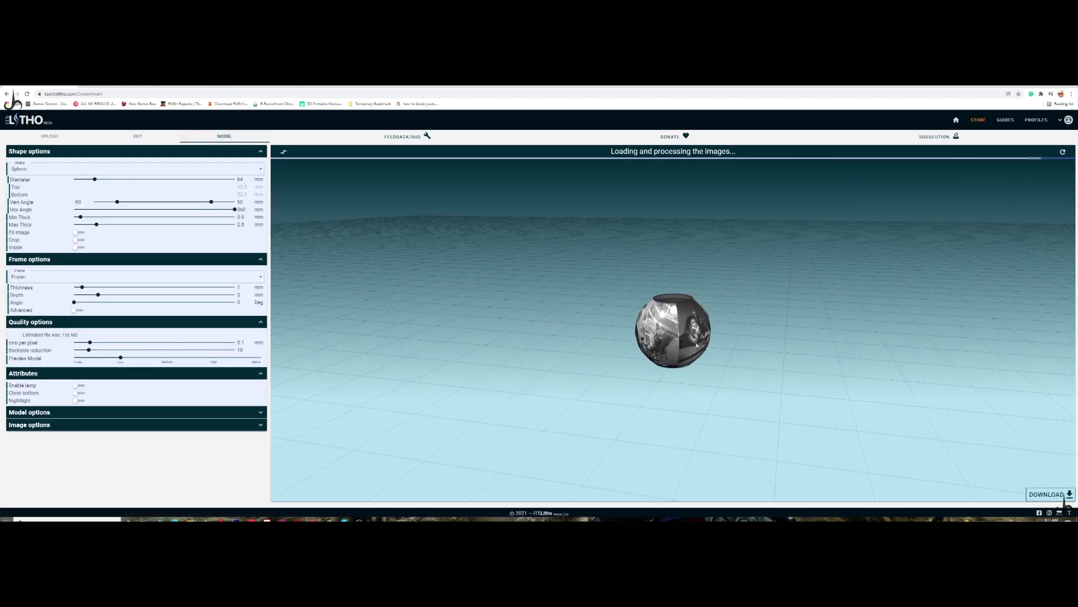
drag(584, 323, 576, 350)
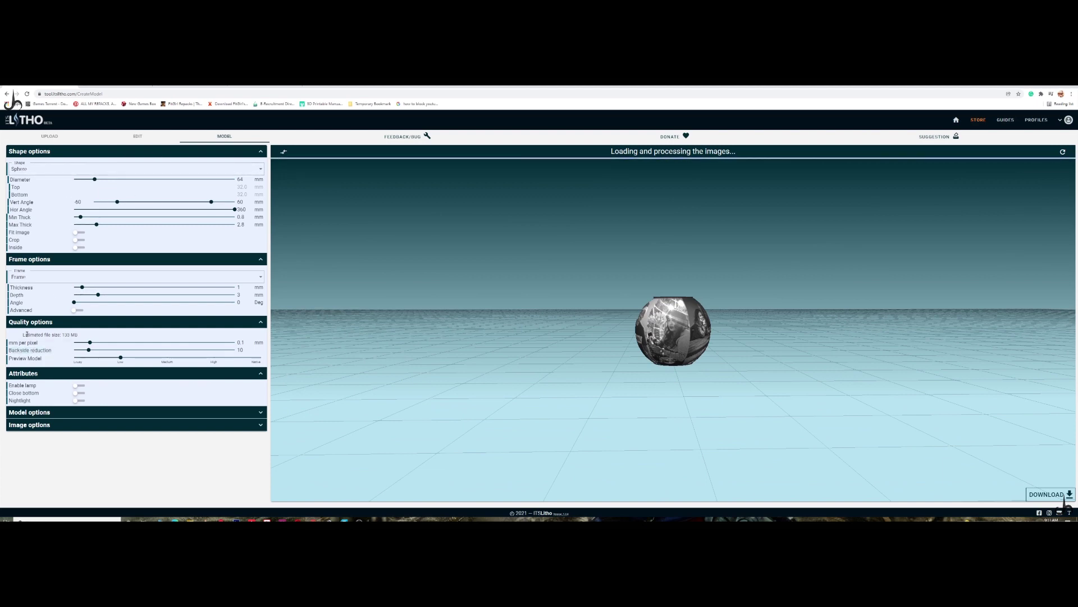
drag(8, 346, 97, 363)
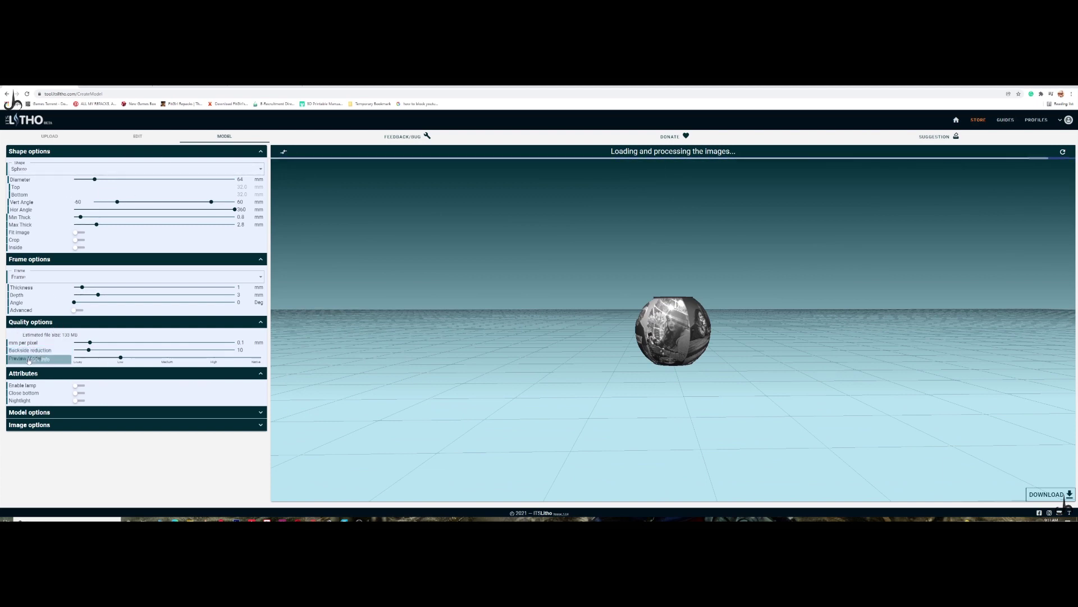
click(112, 363)
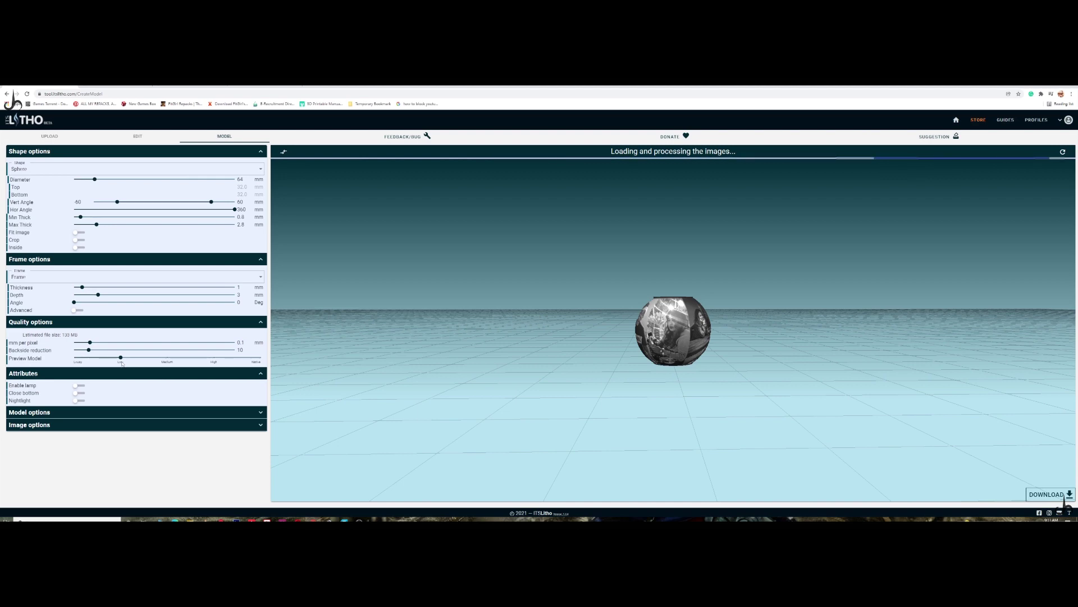
drag(120, 358, 214, 360)
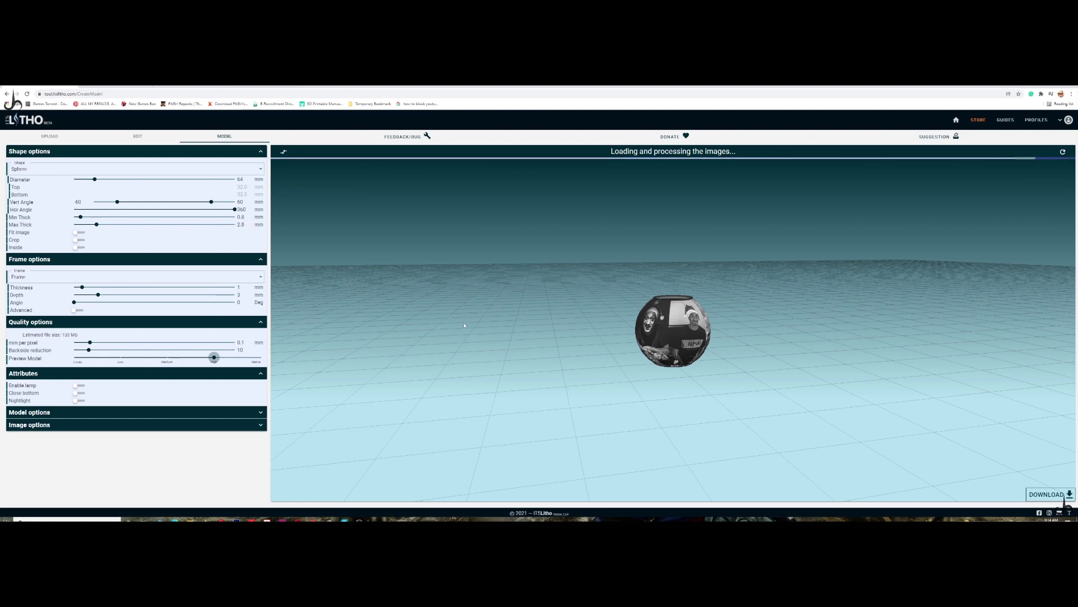
click(1048, 494)
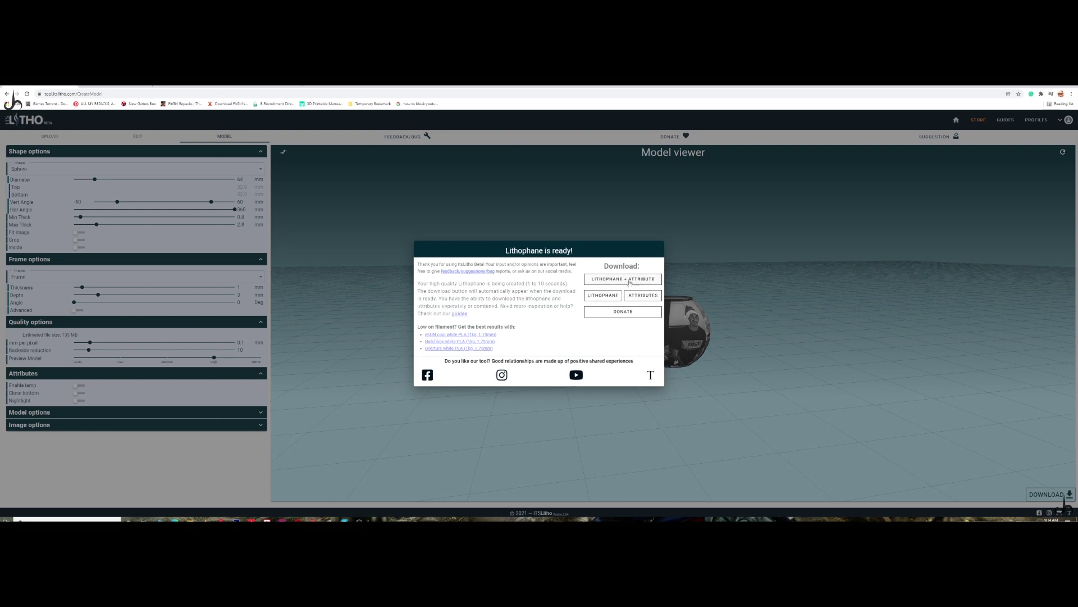
Download the lithophane alone as ItsLitho_Ornament.stl and reveal it in the Downloads folder.
click(600, 296)
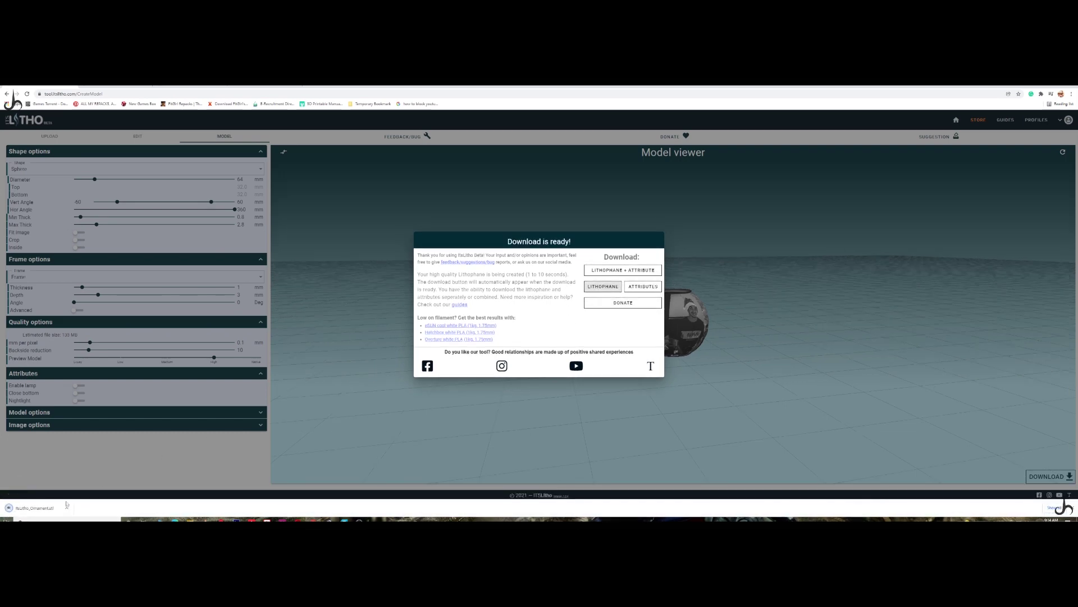
click(67, 509)
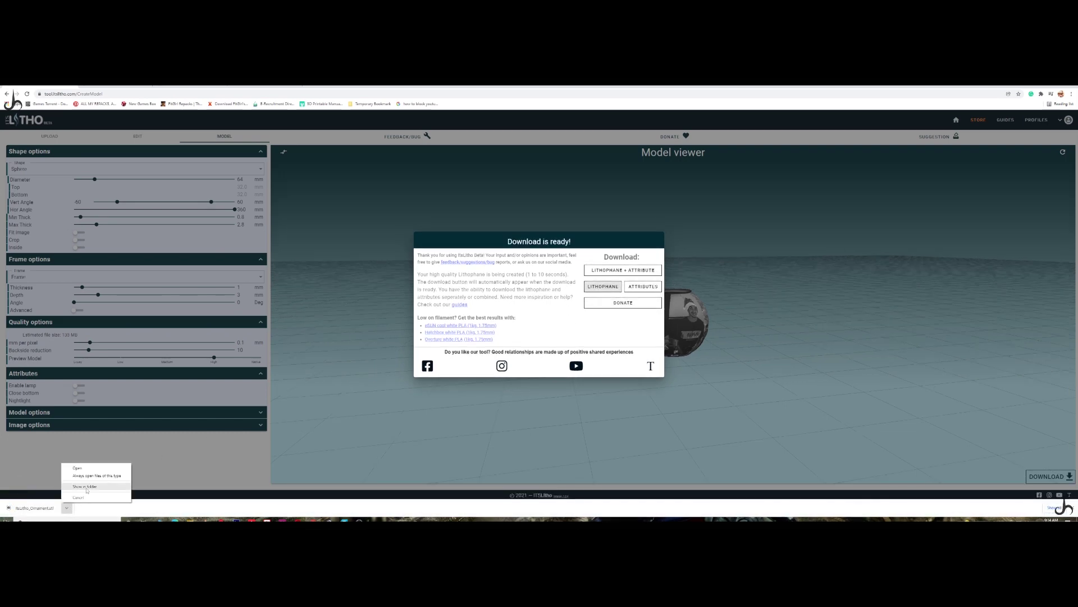
click(84, 487)
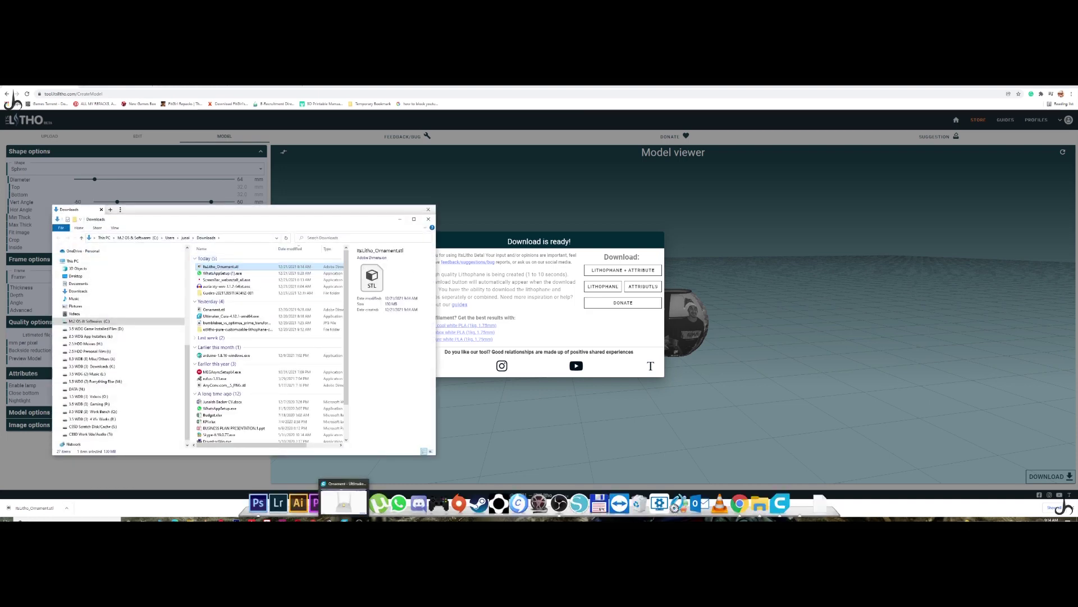
click(336, 519)
Delete the old sphere and load ItsLitho_Ornament.stl from Downloads onto the build plate.
click(630, 355)
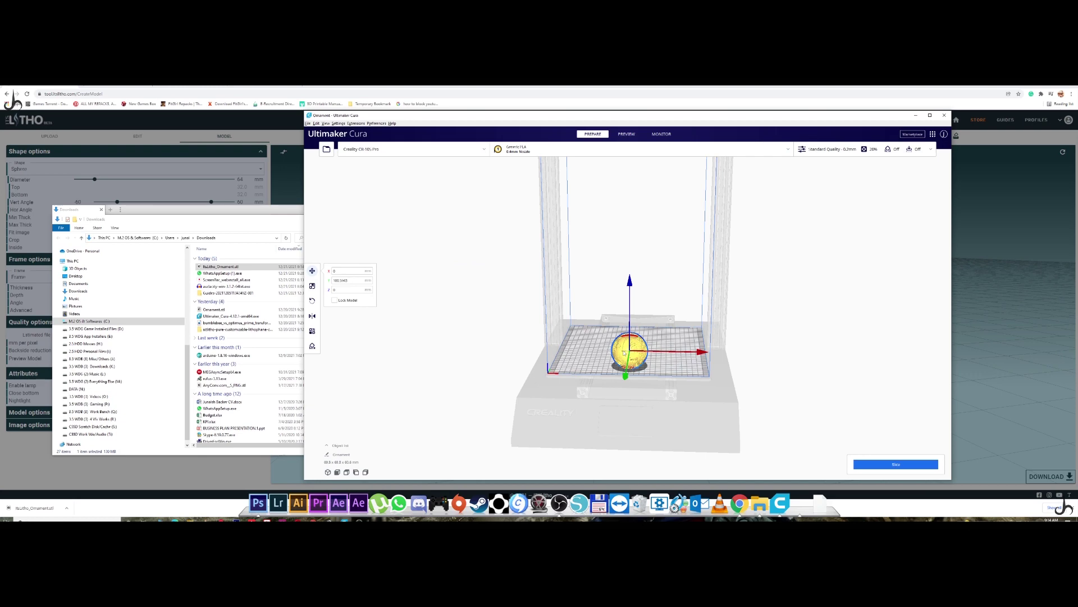
key(Delete)
click(222, 211)
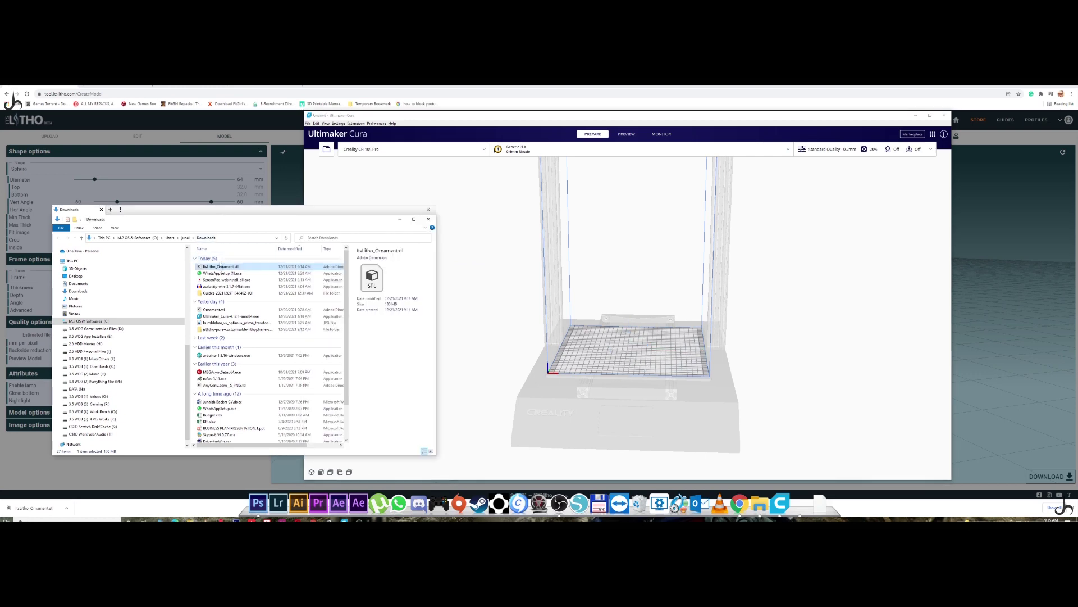
drag(221, 267, 650, 343)
click(399, 219)
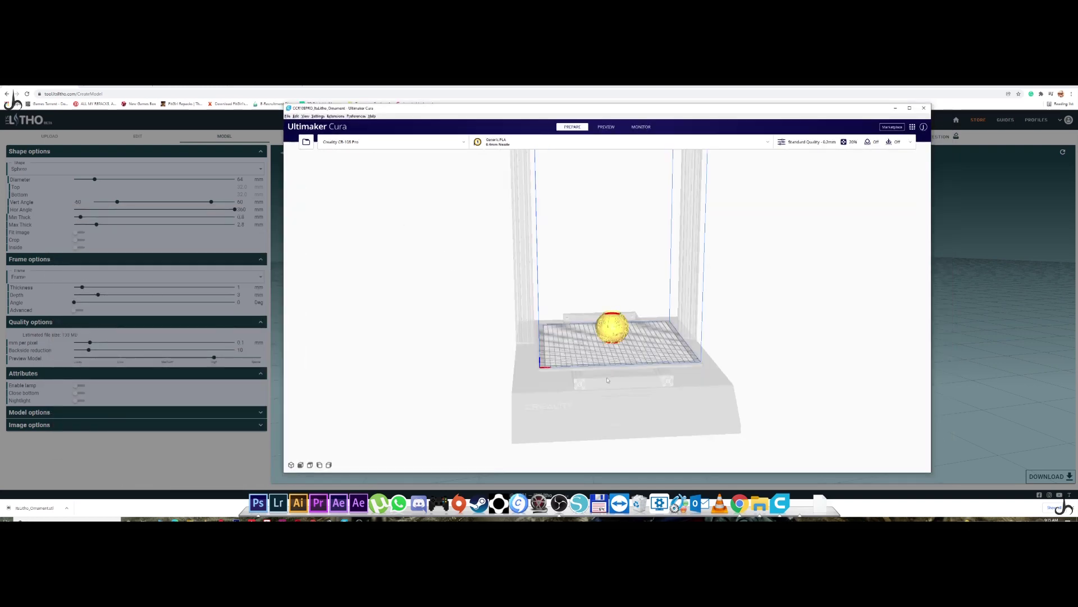
Move the new ornament sphere forward on the plate and inspect it from several angles.
click(612, 337)
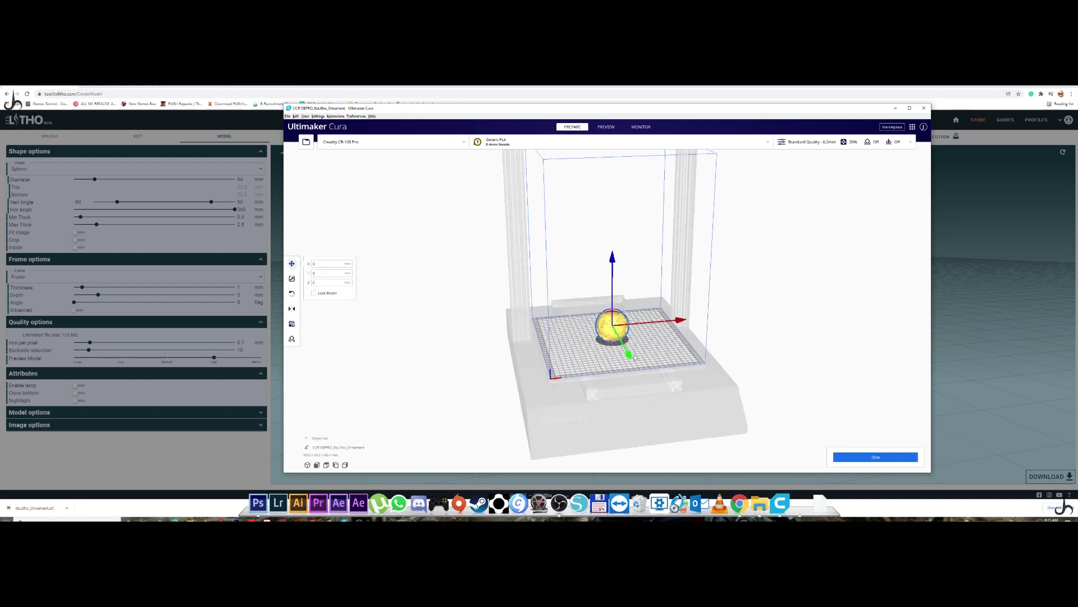
drag(631, 360, 645, 380)
scroll(594, 400, up, 5)
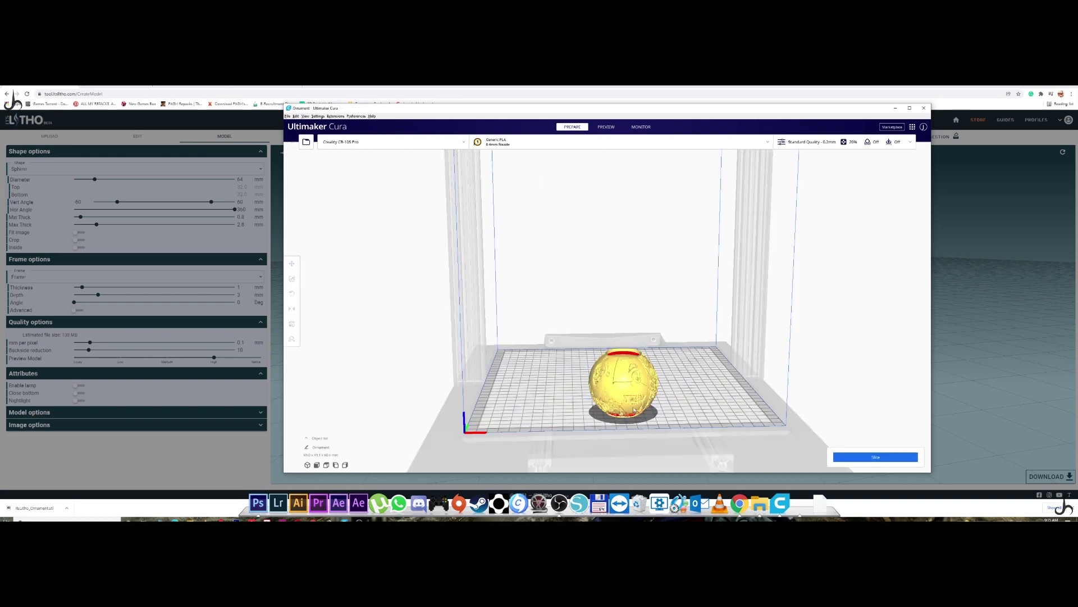
right_drag(595, 399, 615, 417)
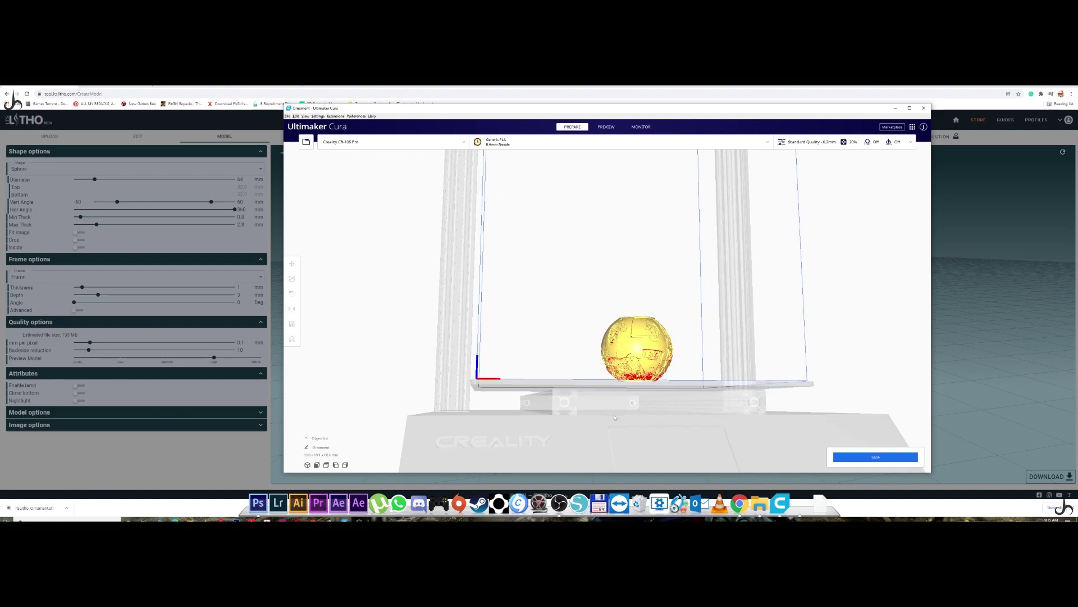
click(666, 375)
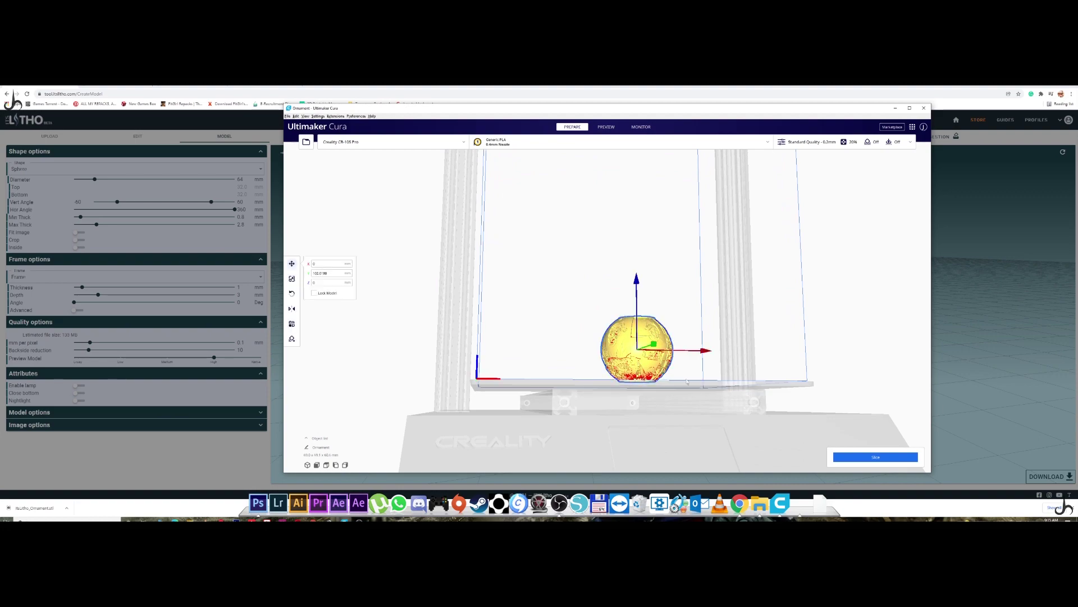
right_drag(686, 381, 602, 420)
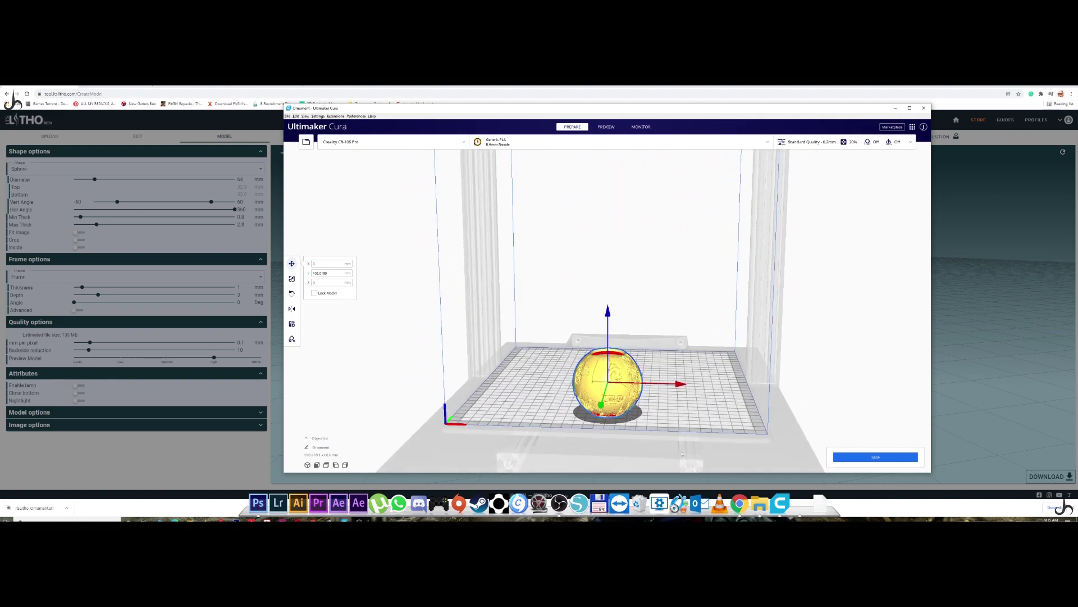
right_drag(681, 454, 703, 448)
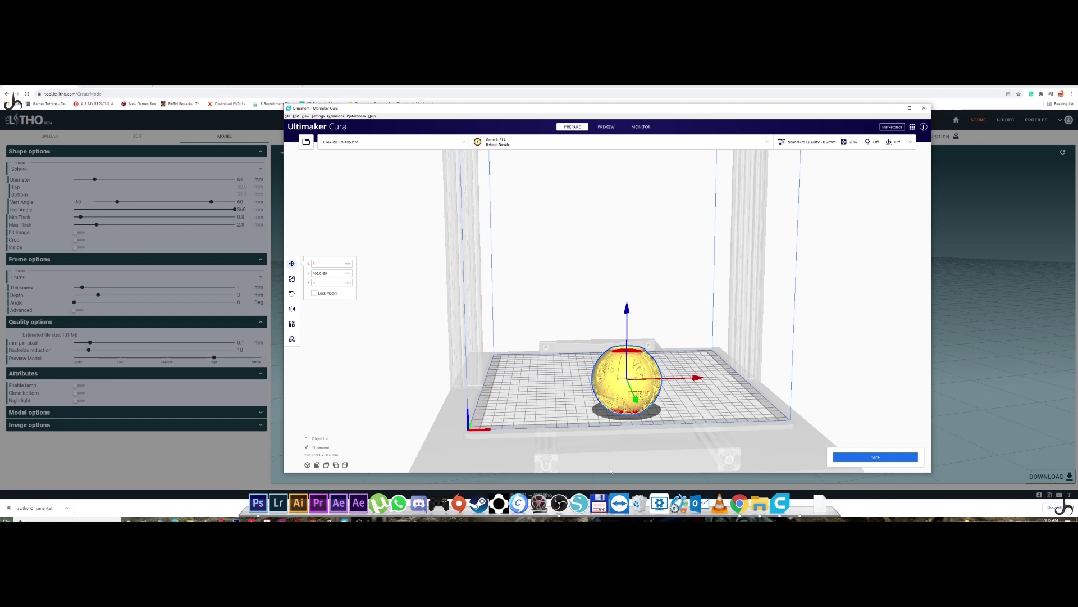
right_drag(647, 414, 708, 365)
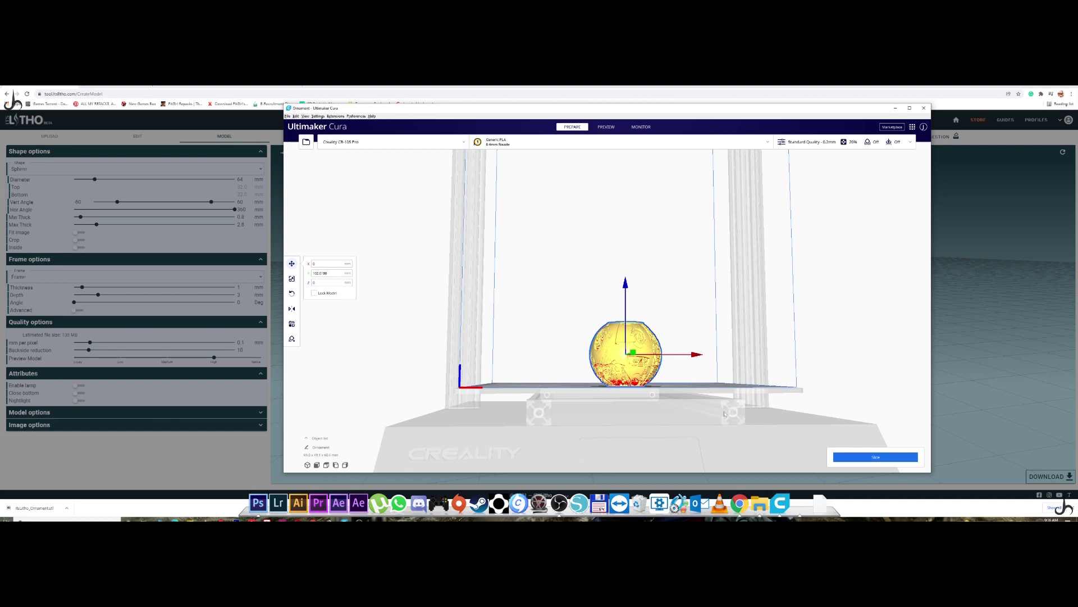
right_drag(725, 414, 654, 406)
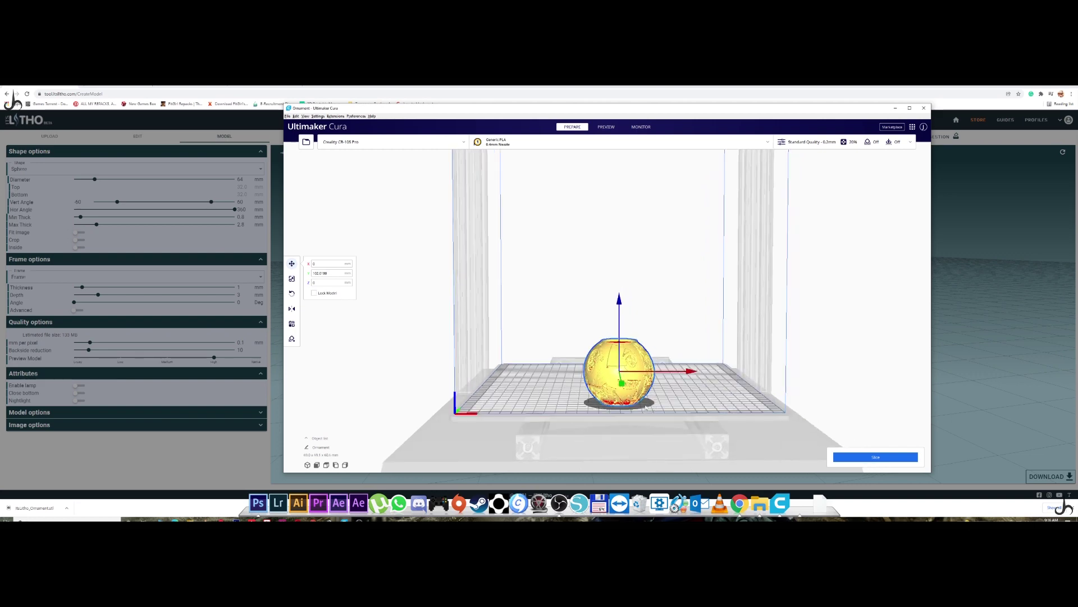
right_drag(661, 412, 643, 278)
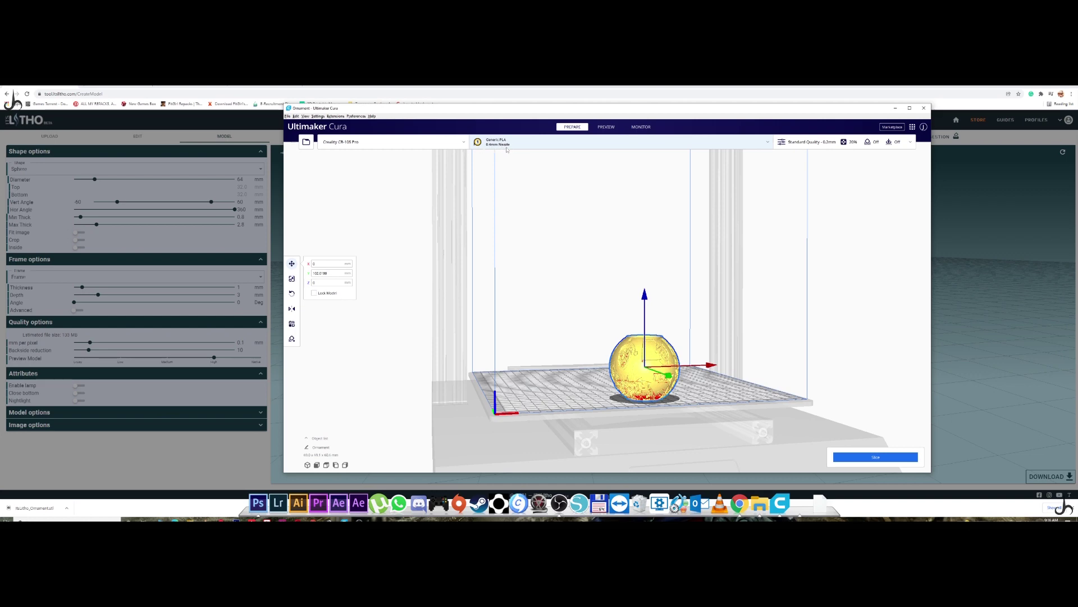
Choose the Dynamic Quality 0.16mm profile, open Custom settings with Advanced visibility, and expand Quality.
click(819, 148)
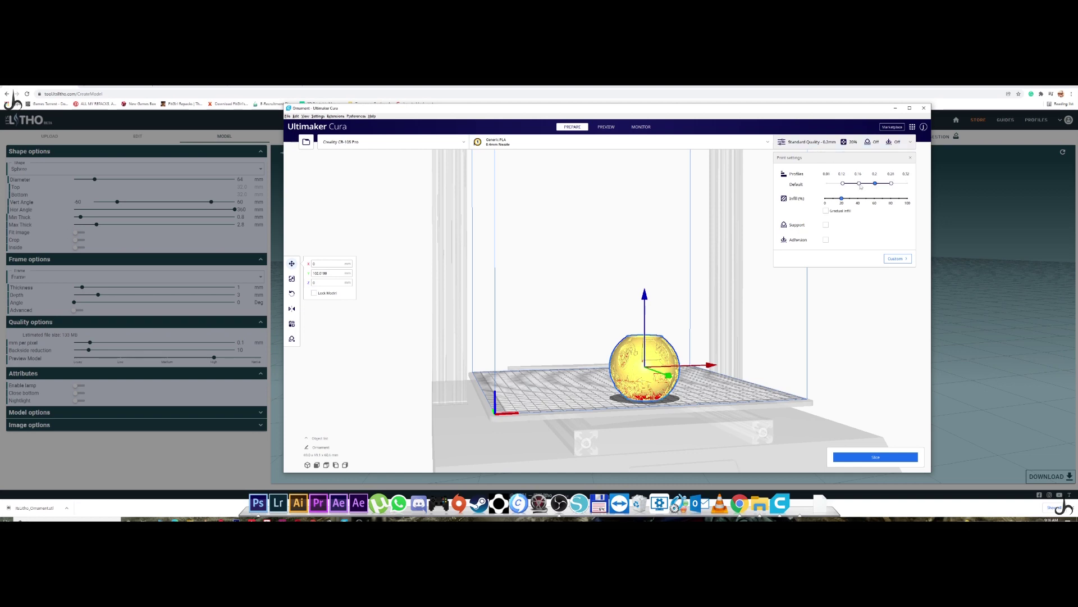
click(859, 184)
click(897, 259)
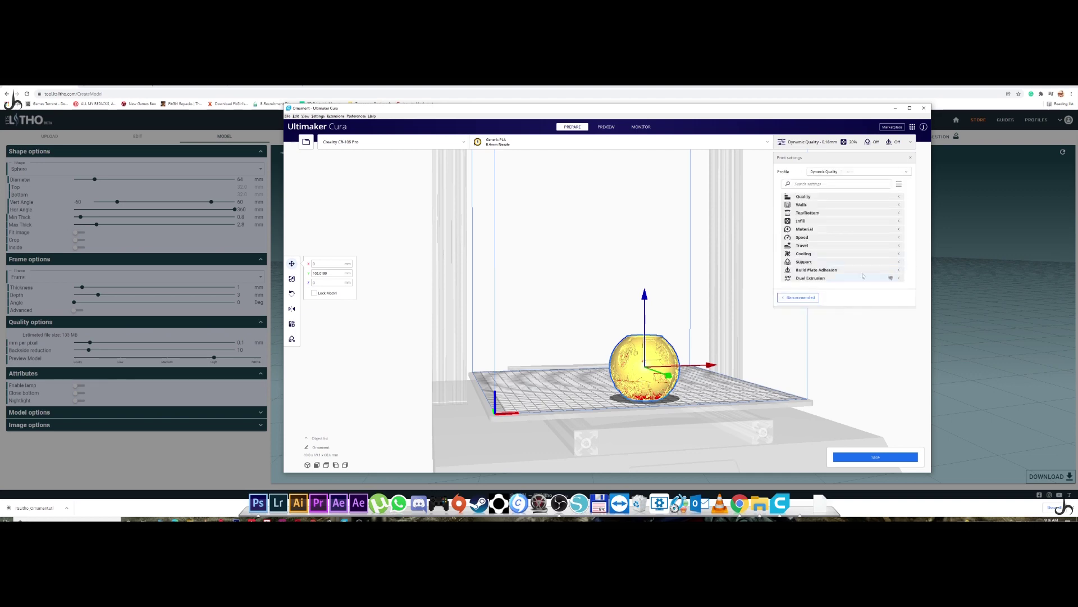
click(901, 185)
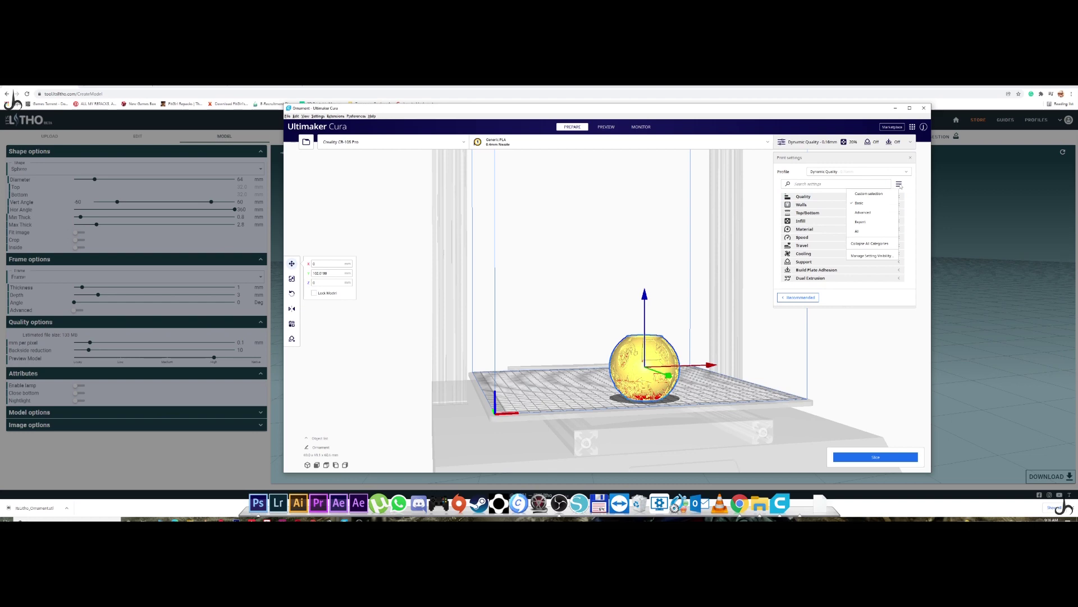
click(873, 214)
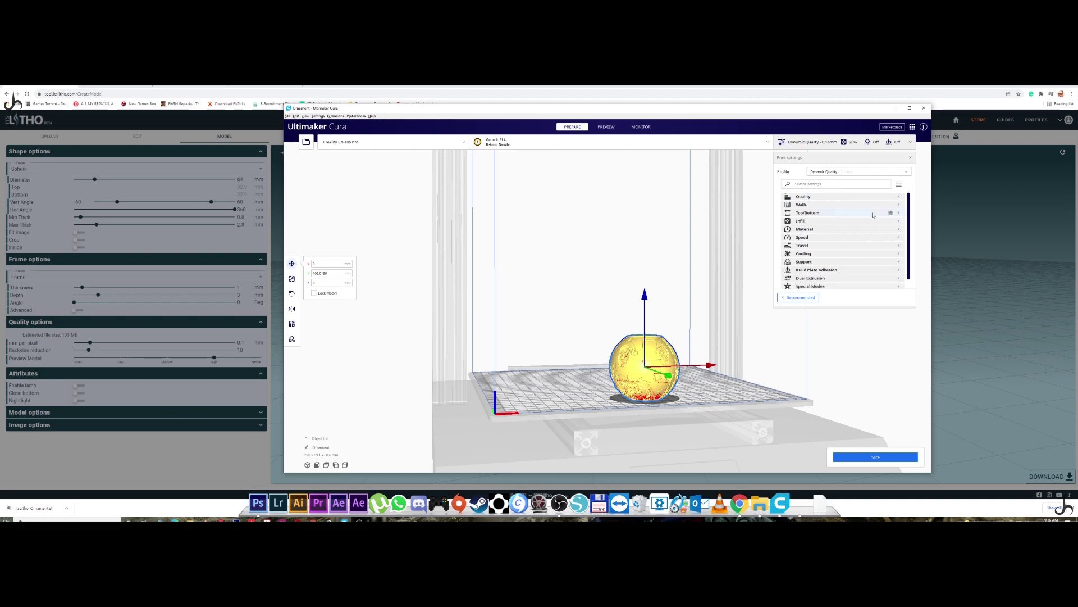
click(823, 196)
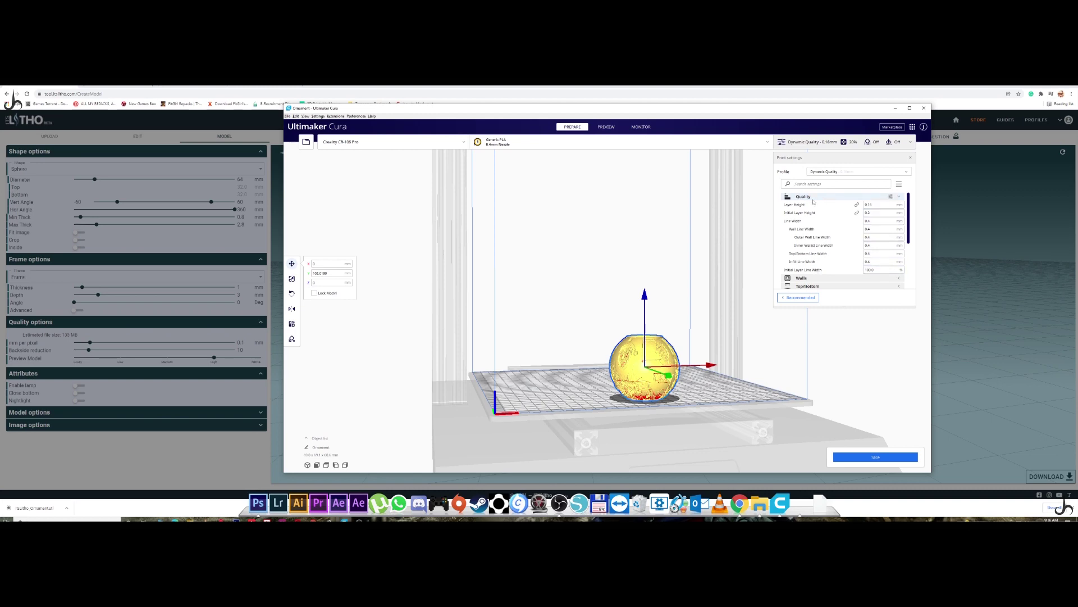
Set Wall Line Count to 2.
click(814, 197)
click(816, 206)
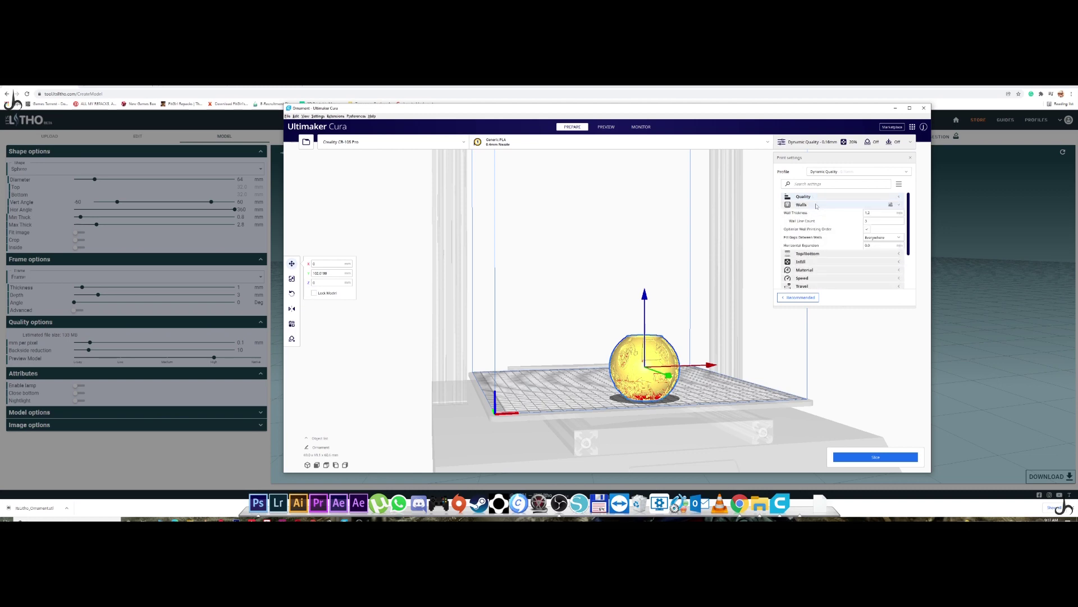
double_click(872, 222)
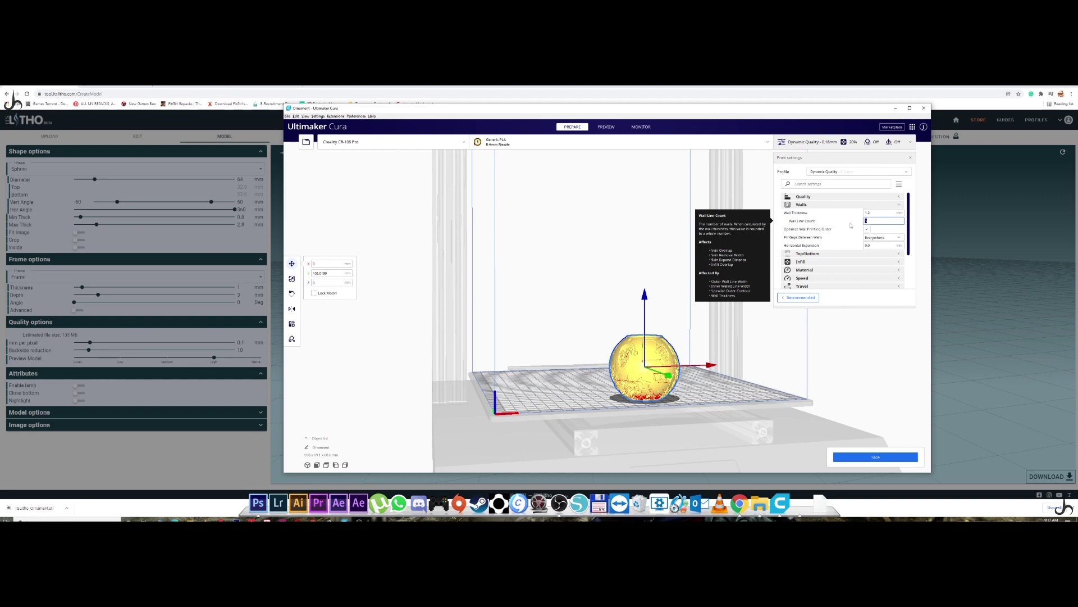
text(2)
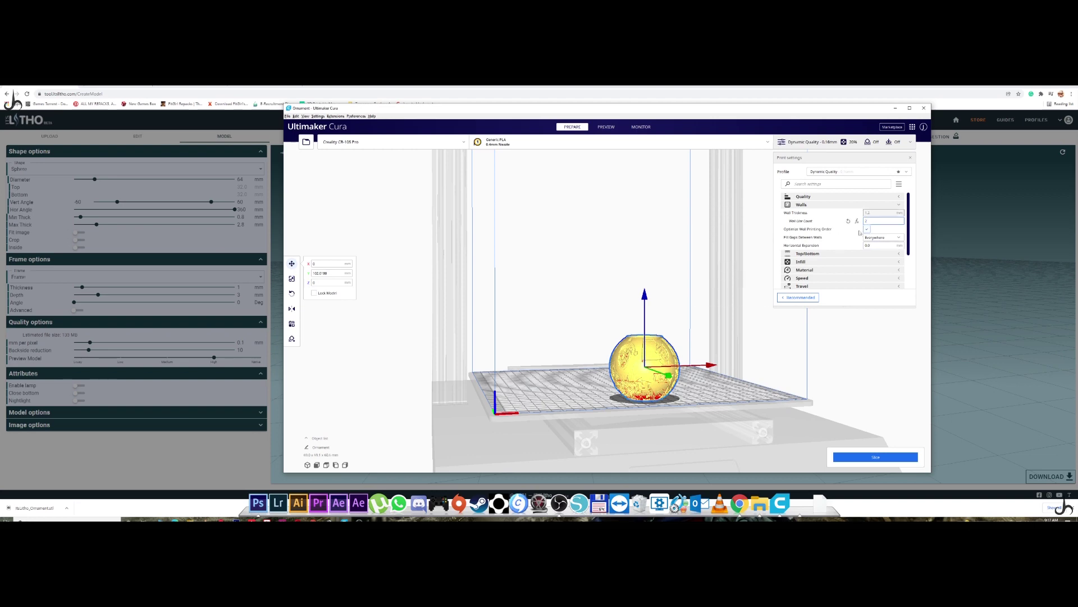
click(821, 204)
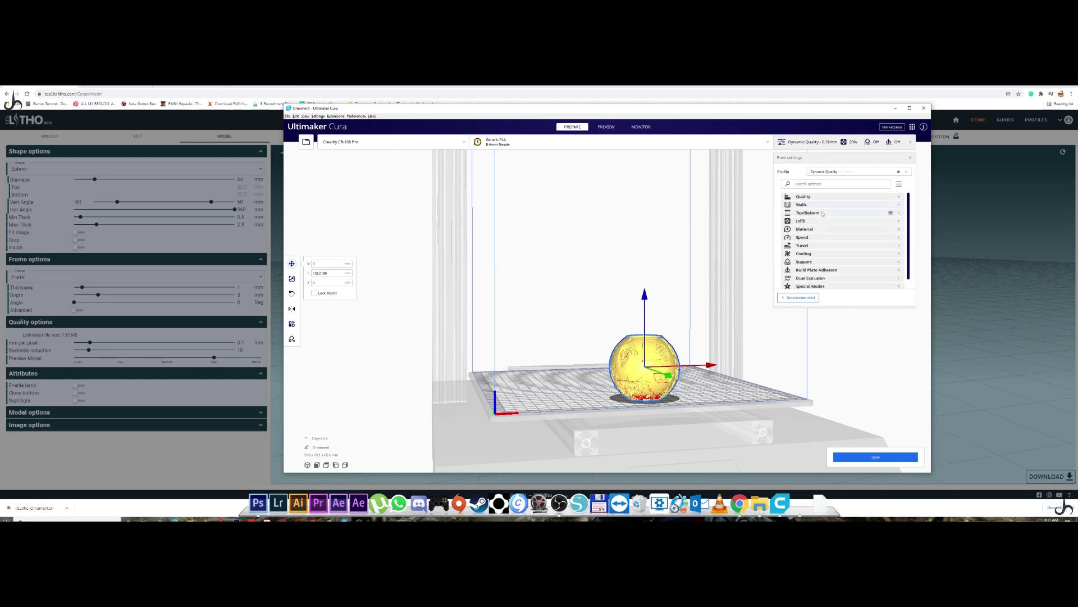
click(822, 213)
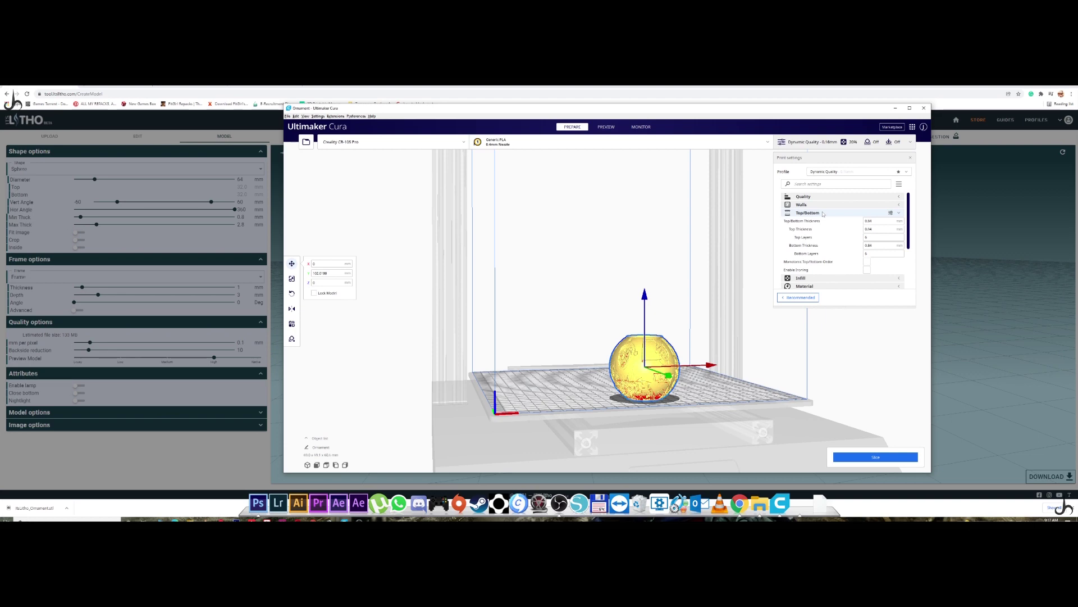
click(824, 213)
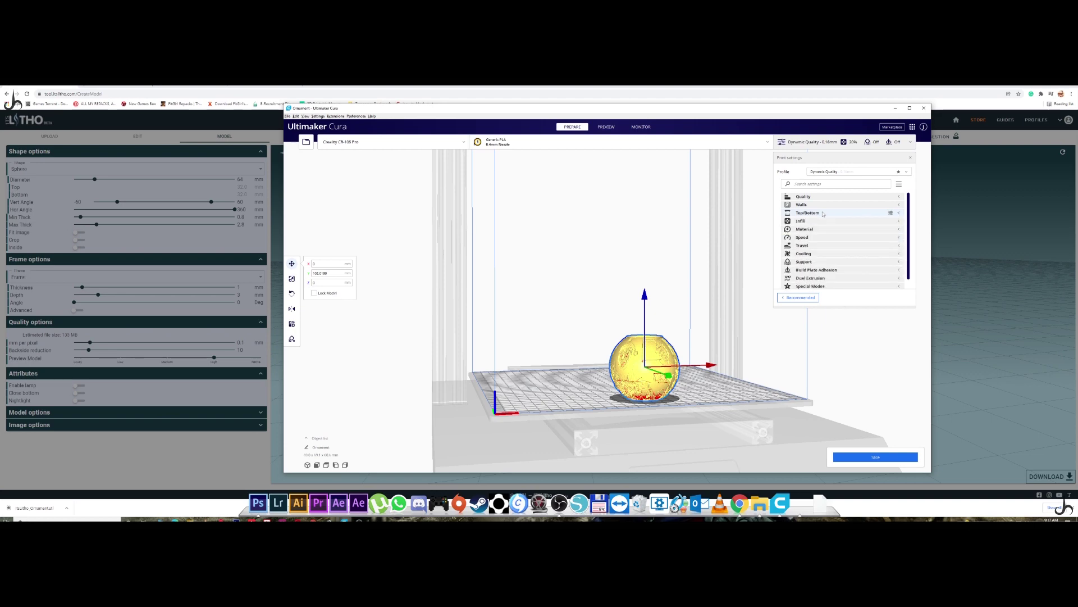
Set Infill Density to 99% and recheck the wall line count.
click(825, 221)
click(892, 229)
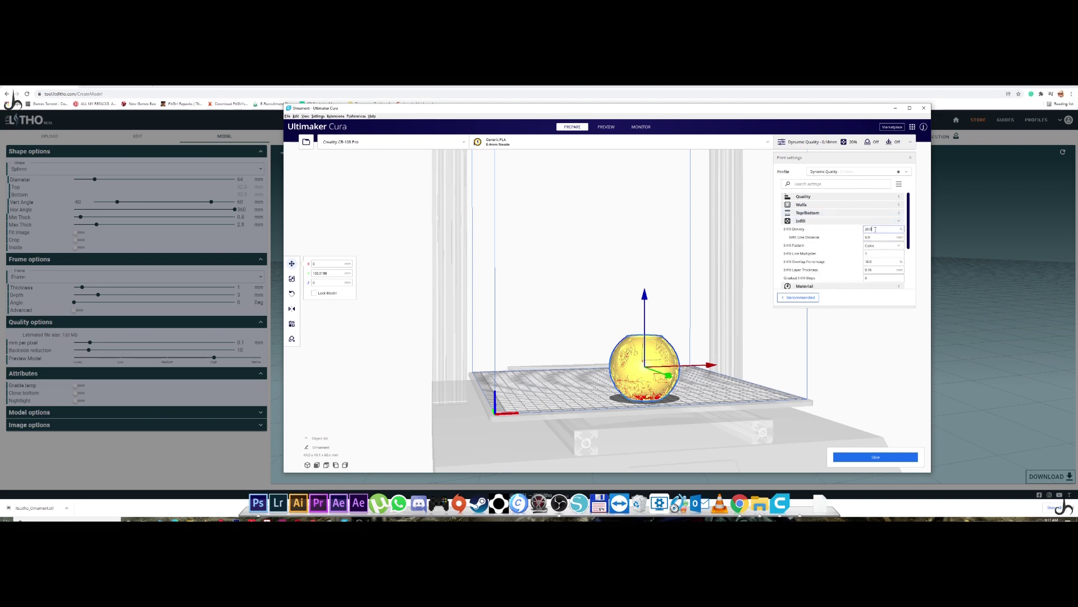
text(99)
click(814, 205)
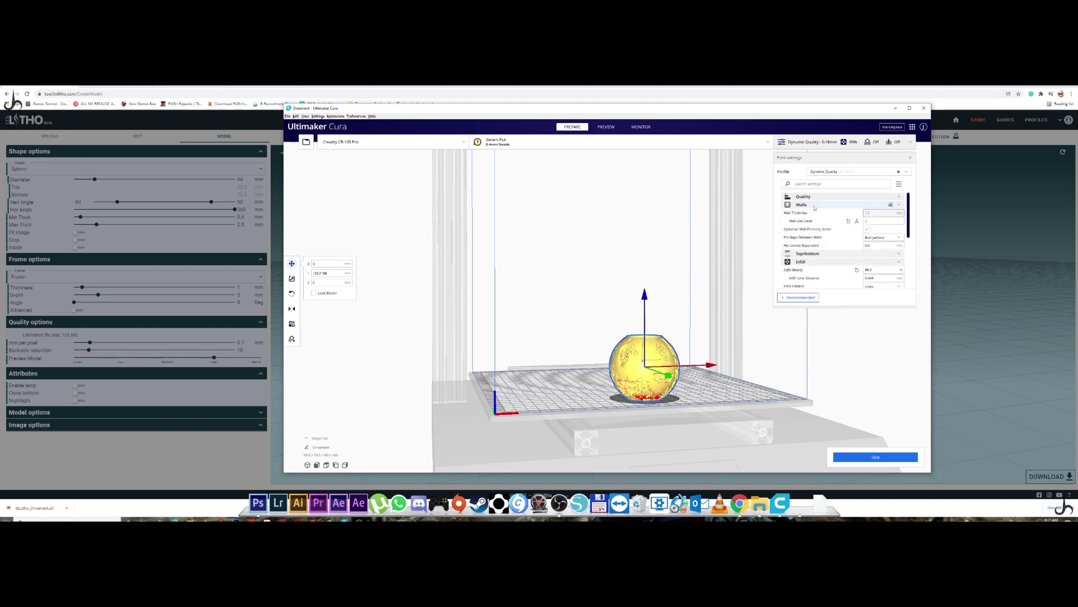
scroll(818, 241, down, 1)
click(869, 198)
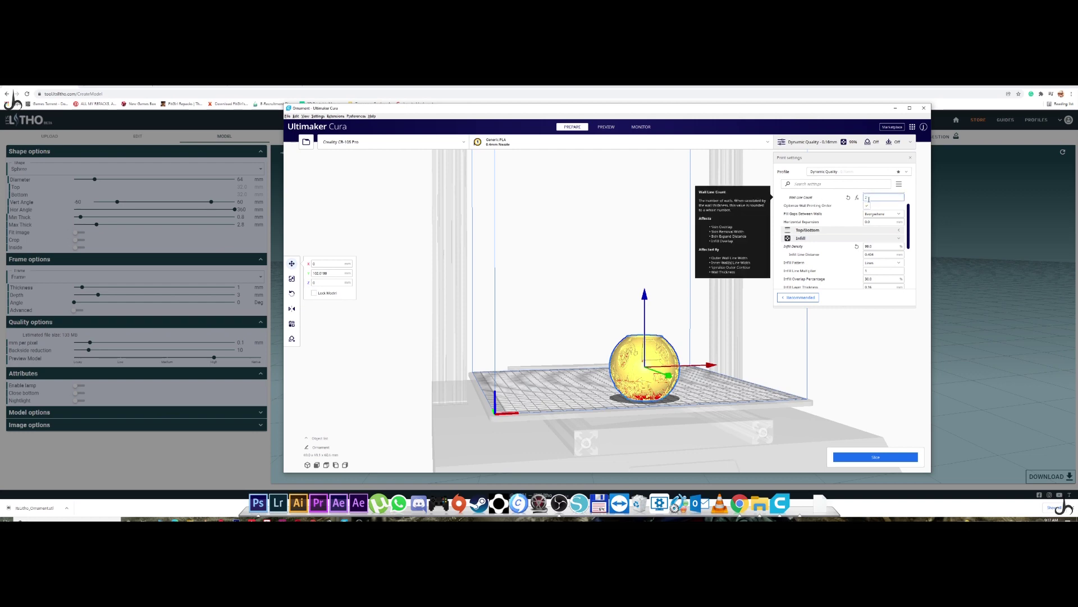
click(869, 246)
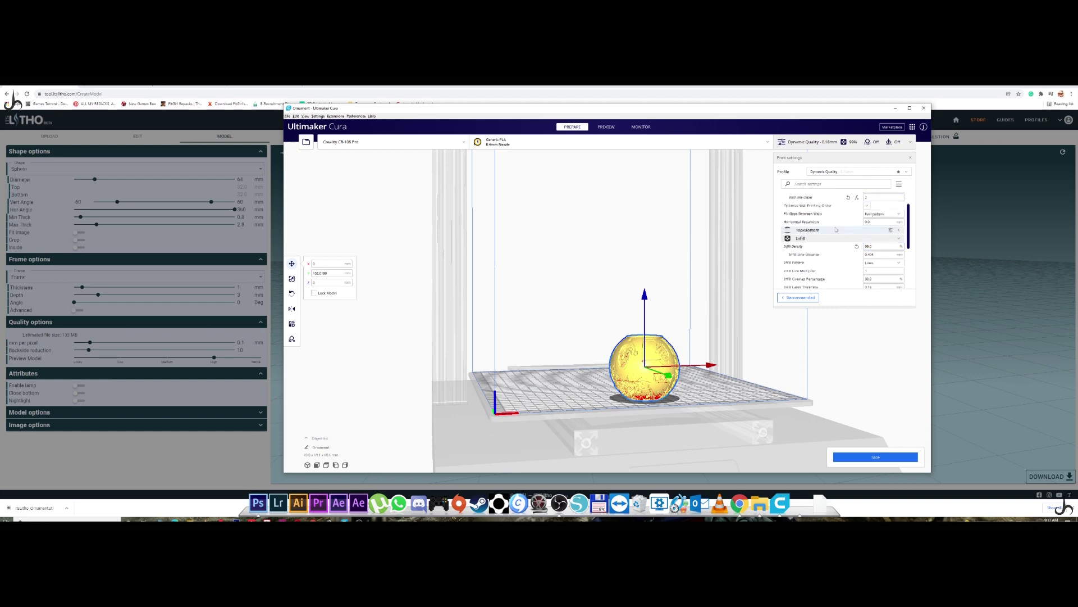
scroll(836, 229, up, 3)
click(814, 205)
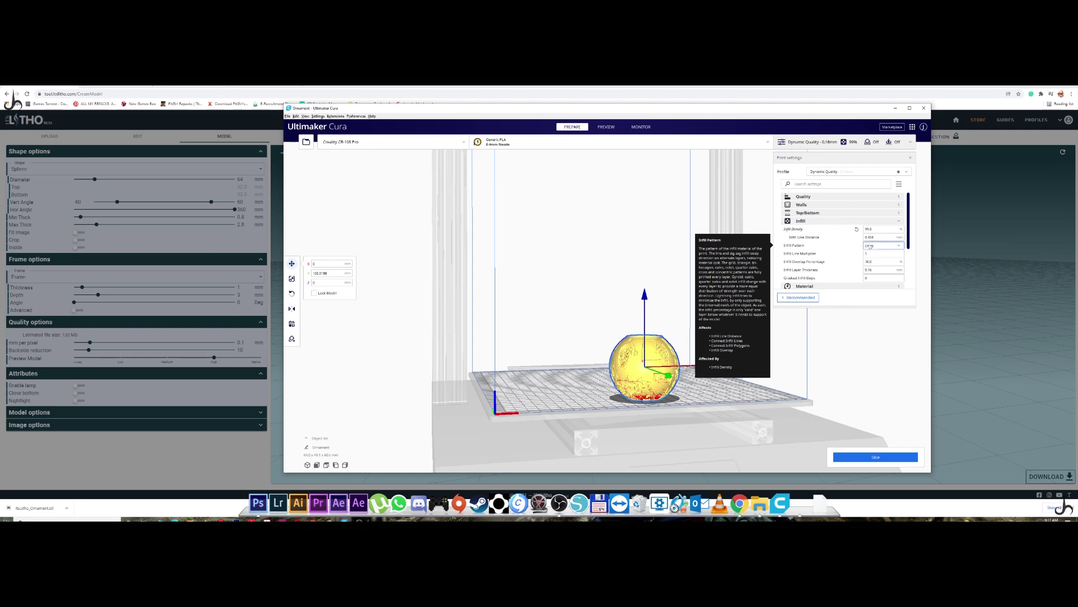
click(836, 221)
Set Printing Temperature to 190 °C and Build Plate Temperature to 60 °C.
click(837, 229)
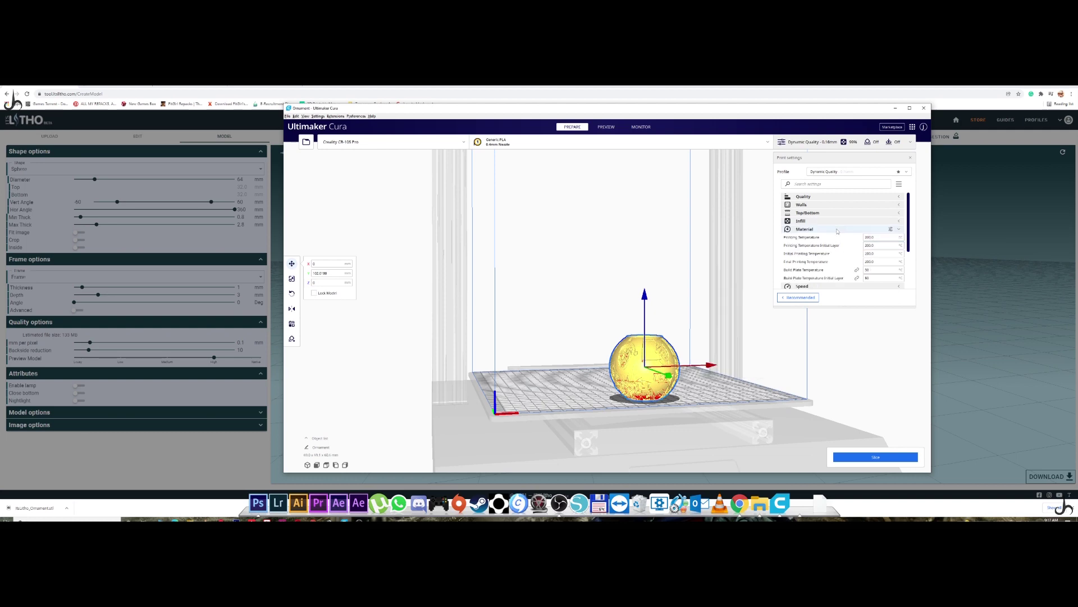
click(876, 237)
text(190)
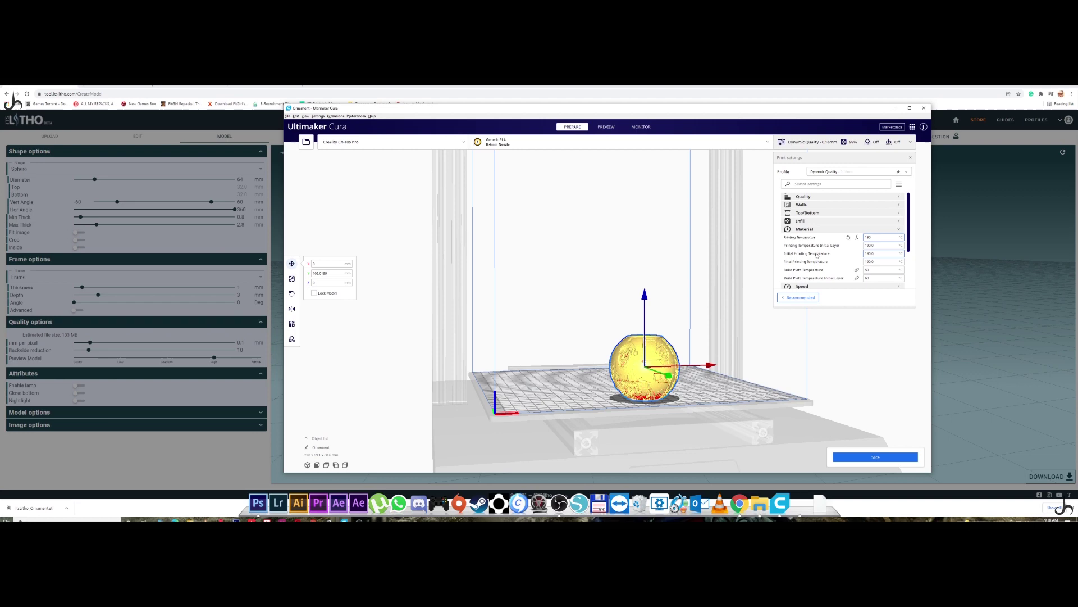
click(877, 270)
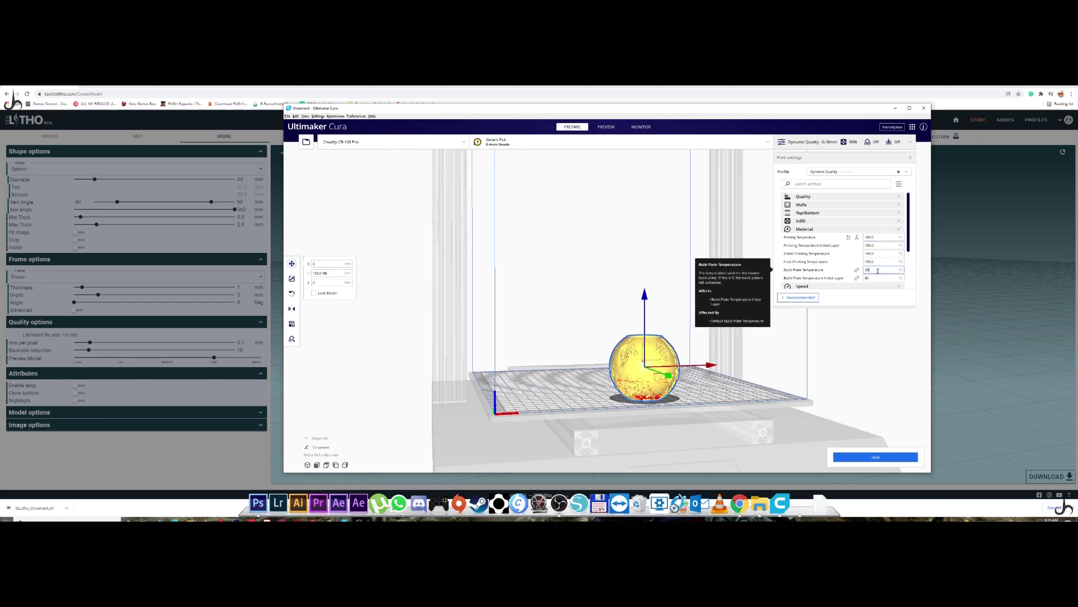
key(BackSpace)
key(BackSpace)
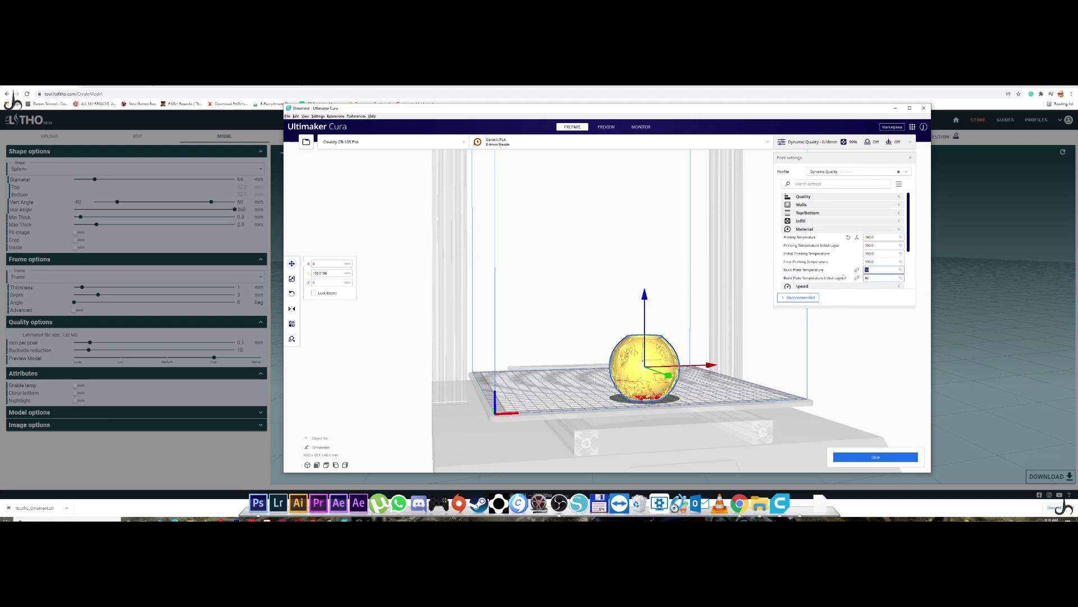
text(60)
scroll(826, 248, down, 2)
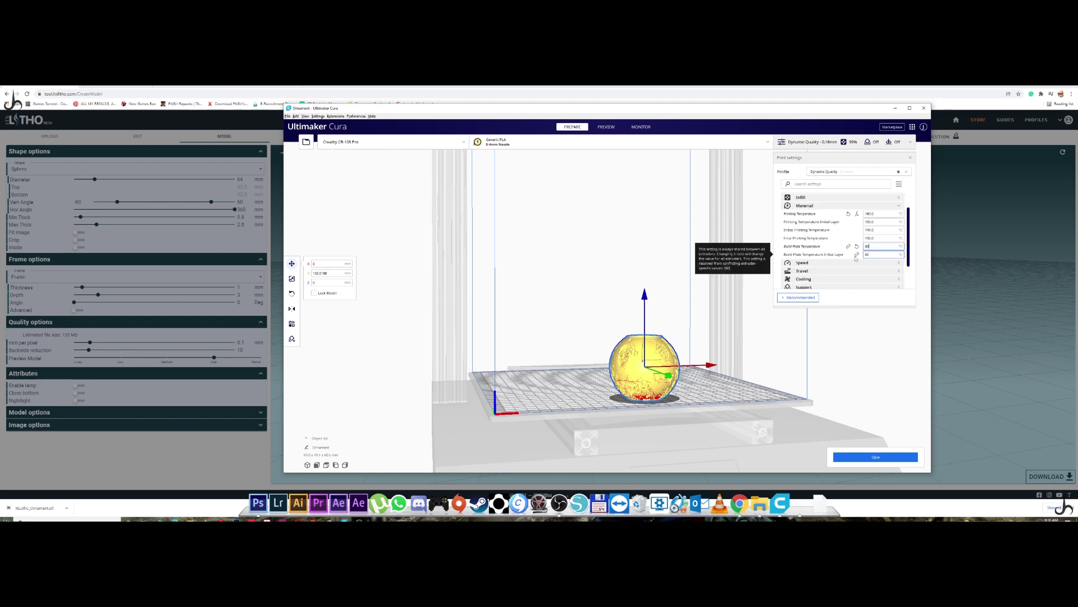
Review the speed settings and check the travel retraction distance.
click(823, 241)
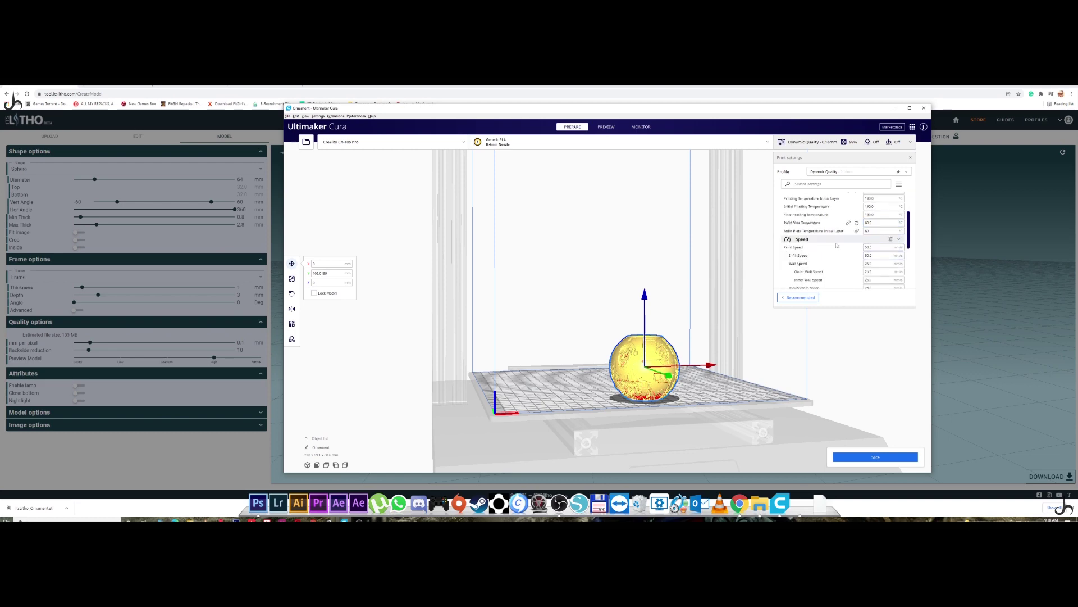
scroll(829, 246, down, 1)
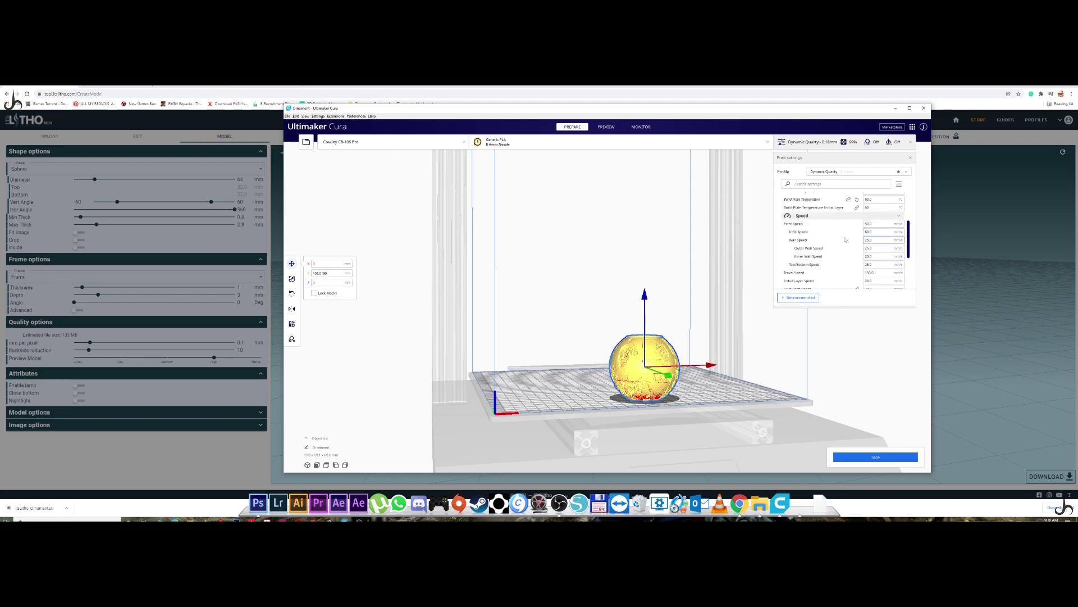
scroll(837, 236, down, 3)
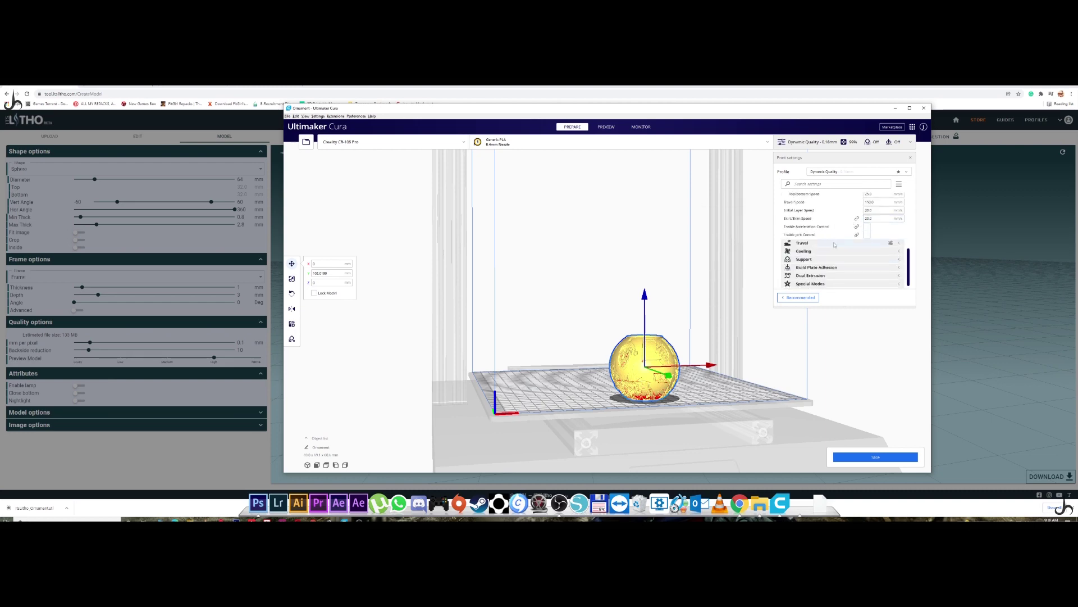
click(835, 244)
scroll(837, 249, down, 1)
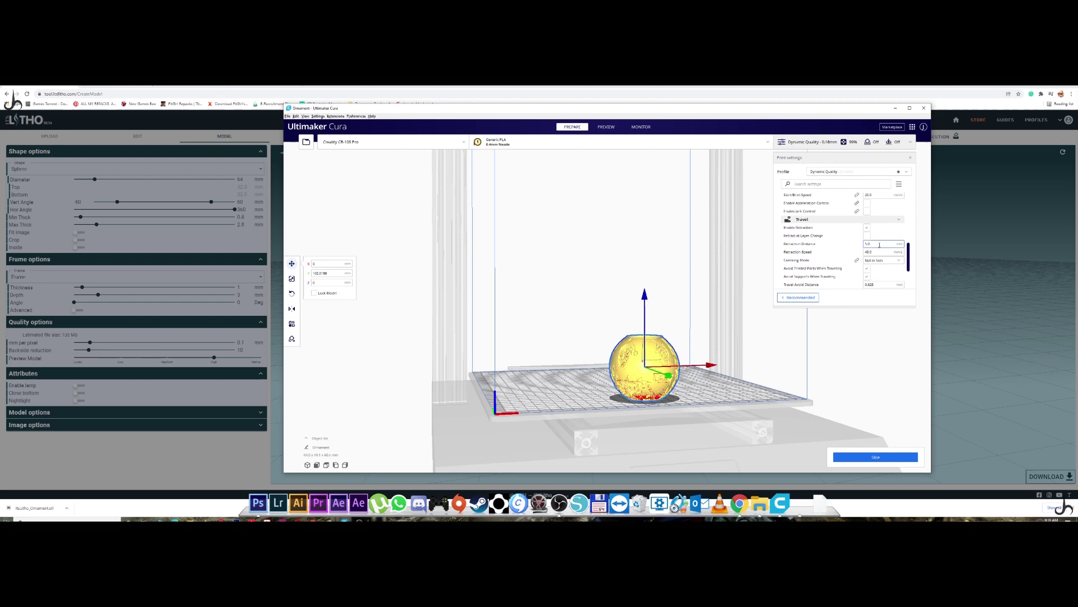
click(879, 243)
key(BackSpace)
key(BackSpace)
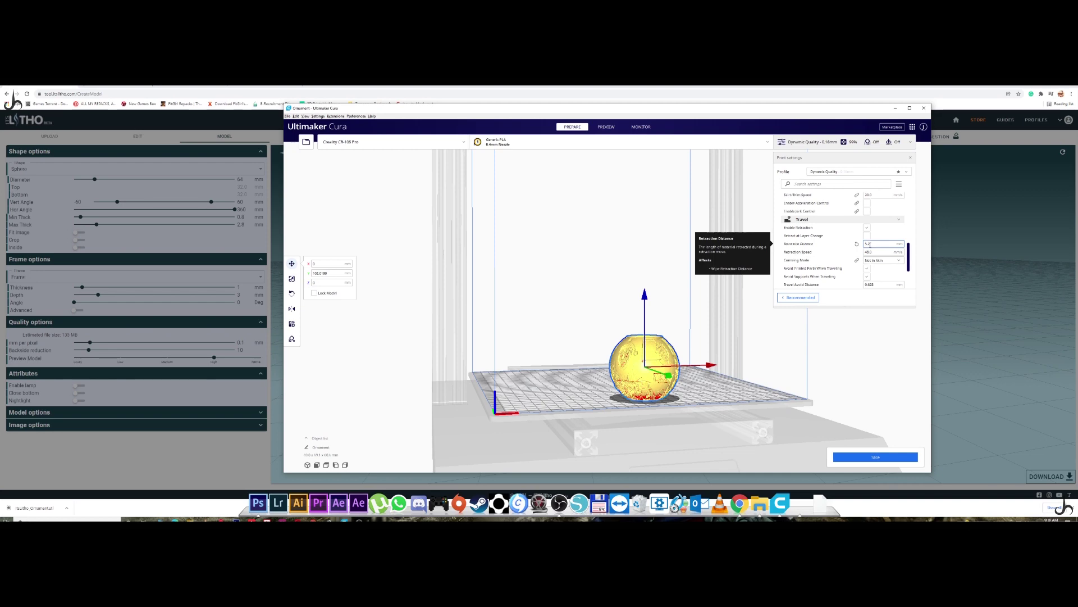
Review the cooling and support settings.
scroll(828, 267, down, 2)
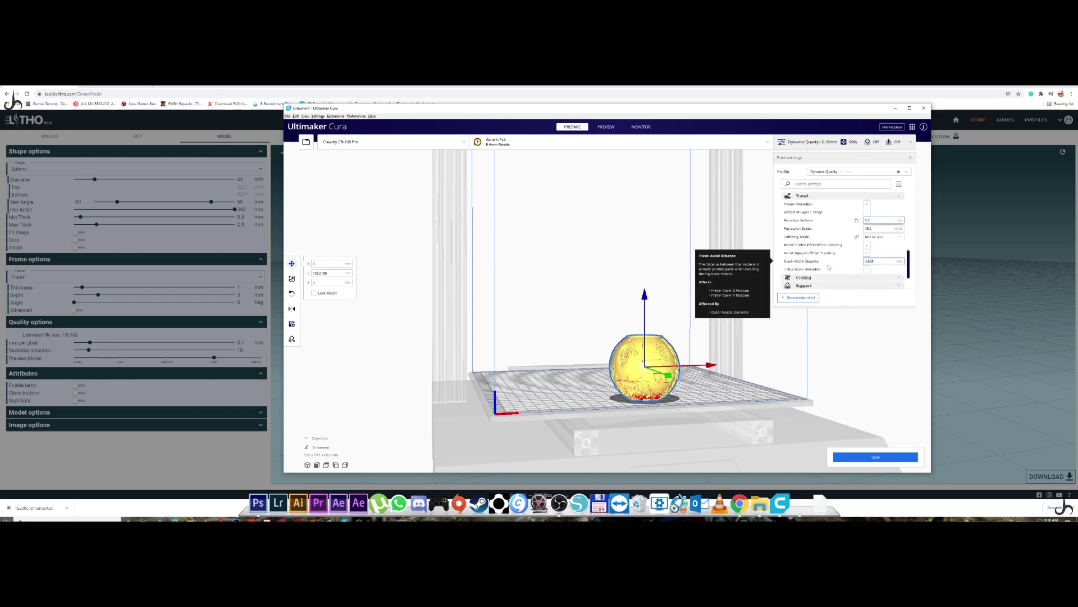
scroll(848, 252, down, 1)
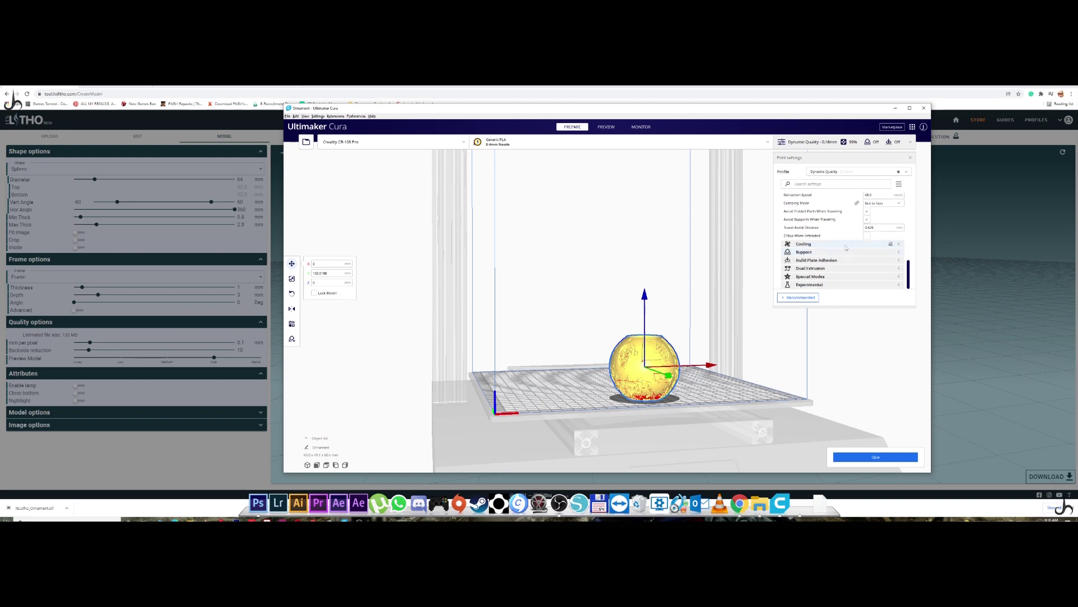
click(846, 245)
scroll(837, 257, down, 1)
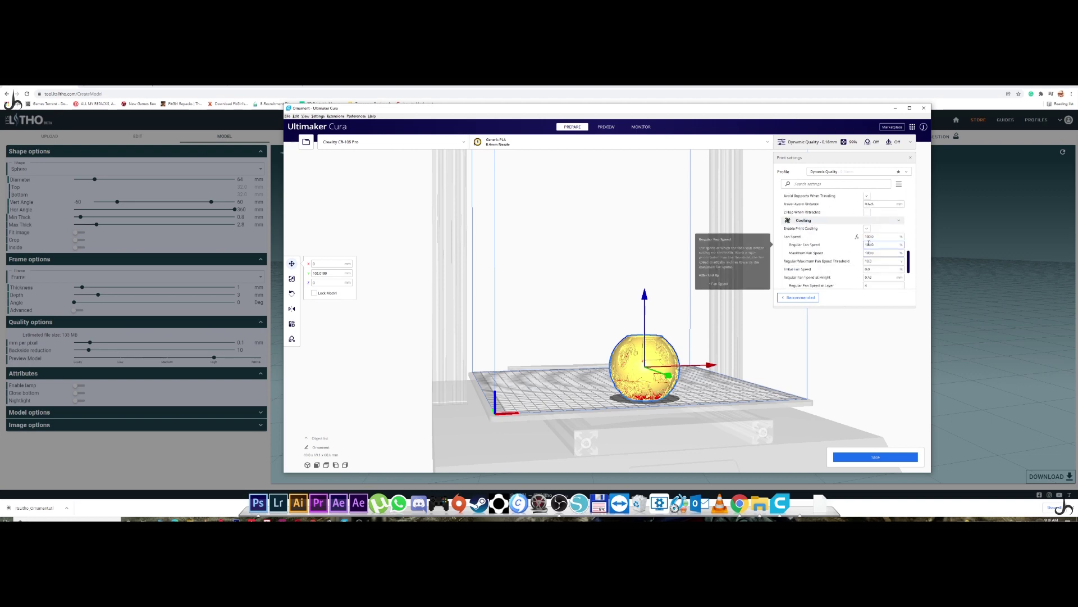
scroll(841, 248, down, 4)
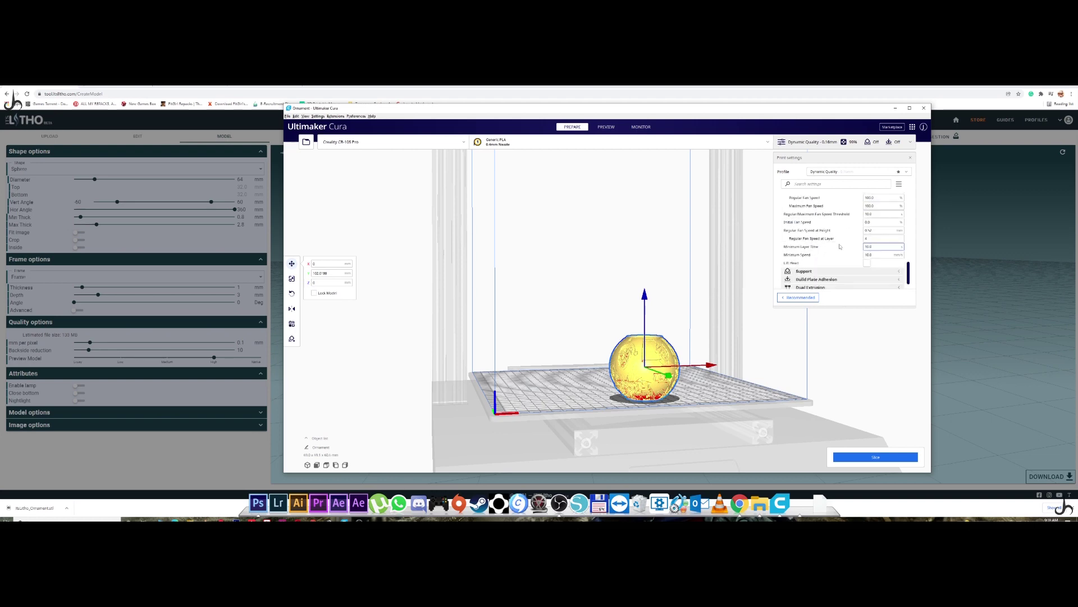
click(847, 252)
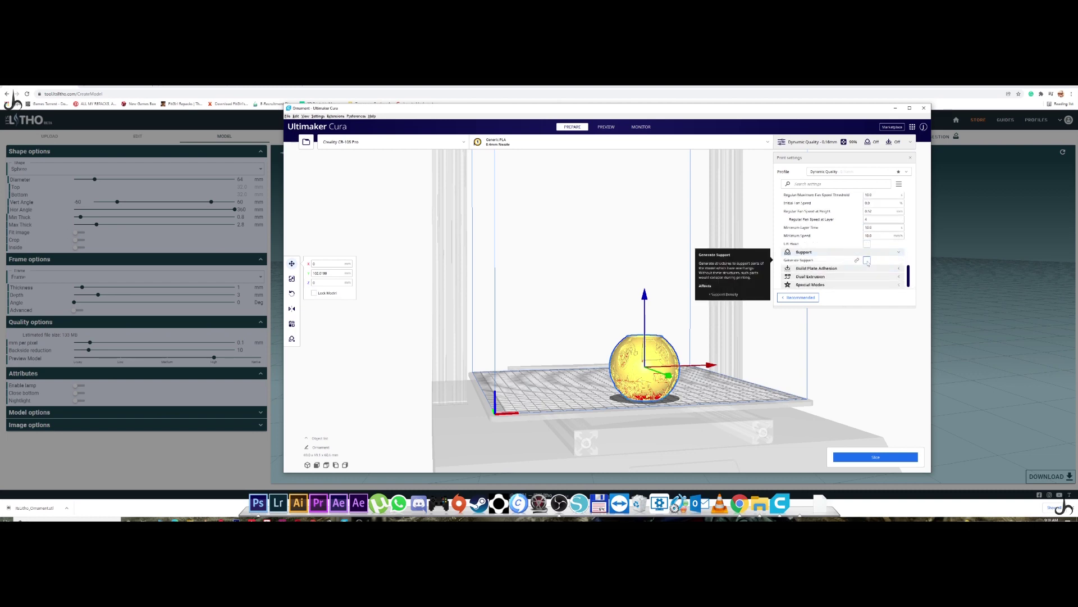
scroll(842, 262, down, 1)
Use a Brim adhesion with 10 lines, Brim Only on Outside unchecked, and slice.
click(834, 261)
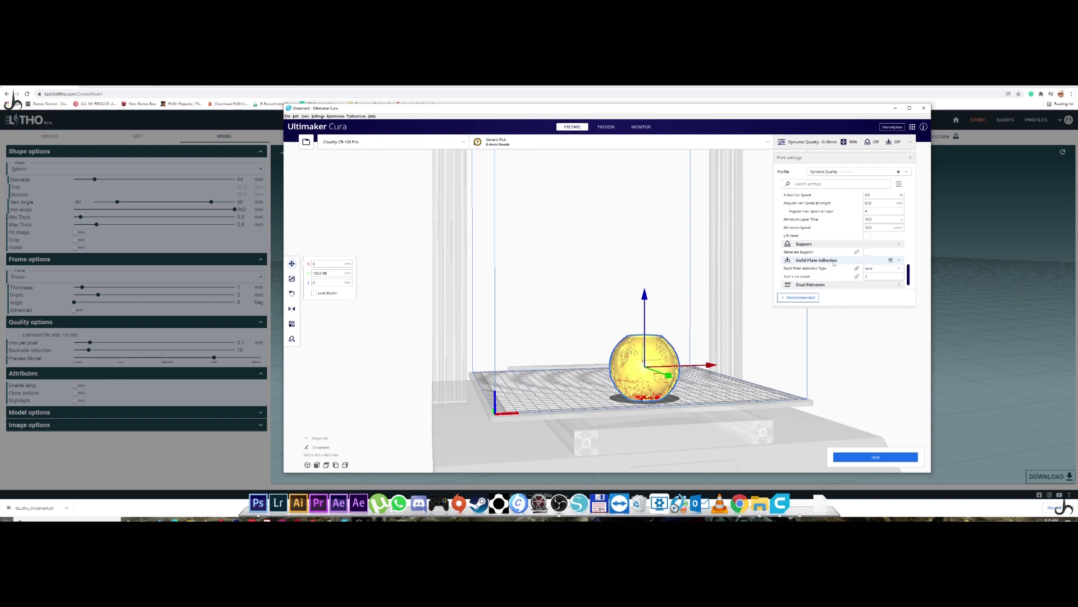
scroll(837, 262, down, 1)
click(877, 252)
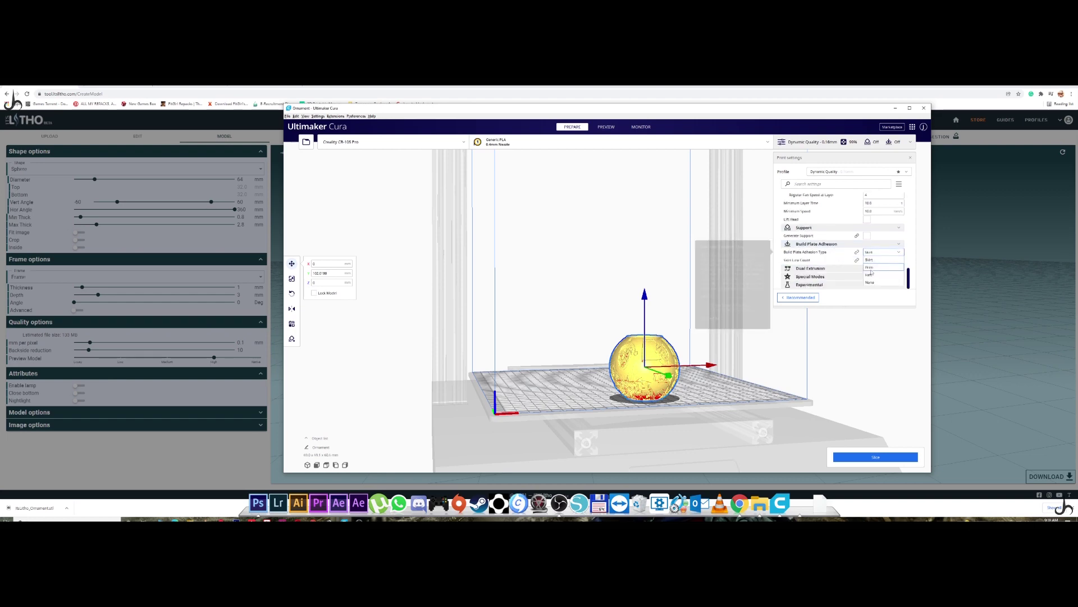
click(870, 269)
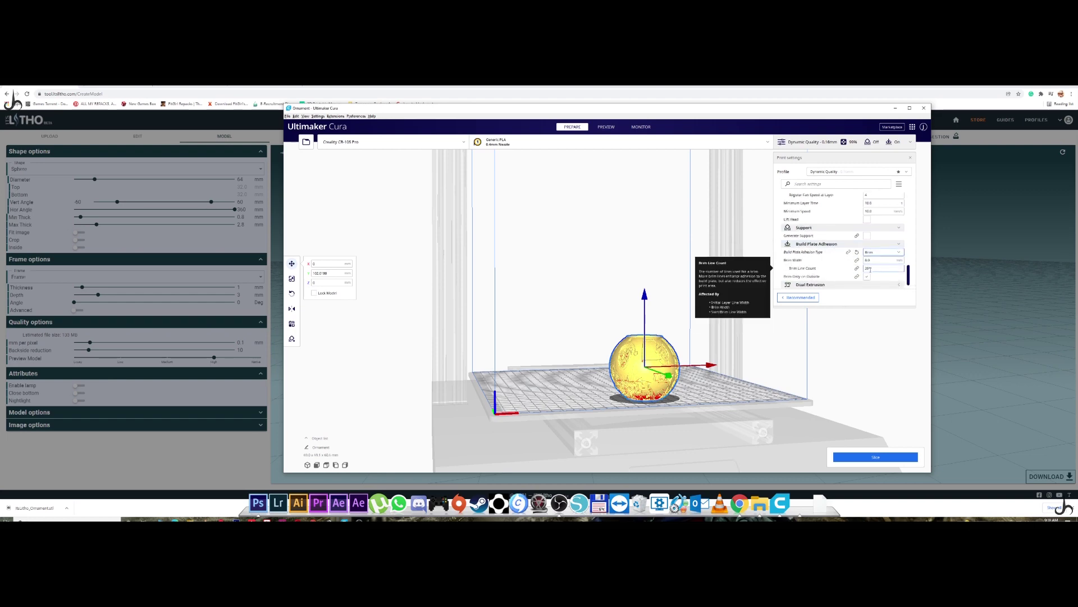
double_click(870, 269)
text(10)
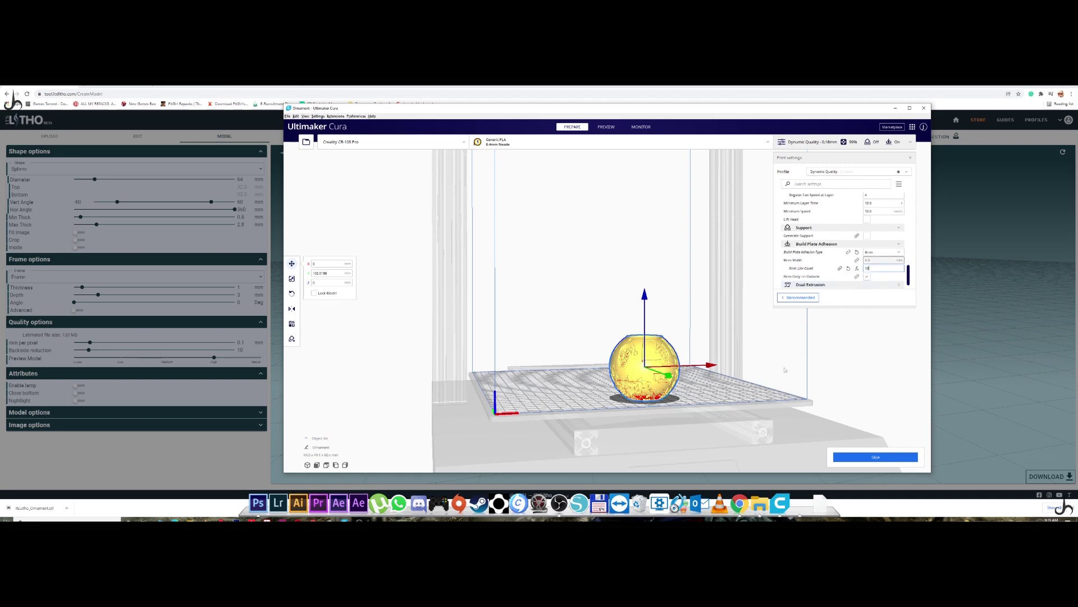
click(867, 276)
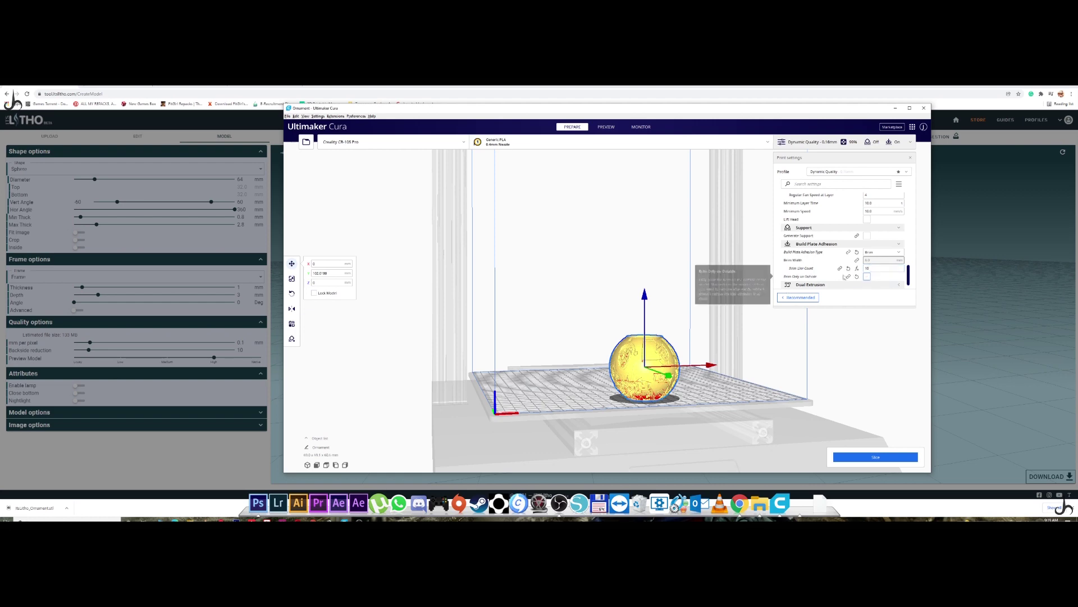
scroll(844, 268, down, 1)
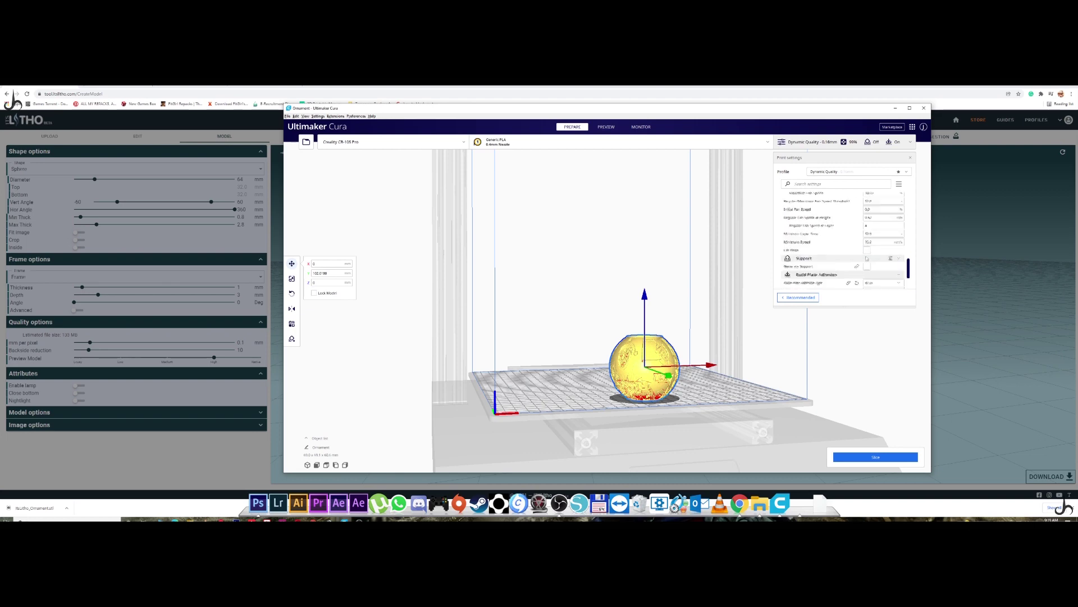
click(876, 457)
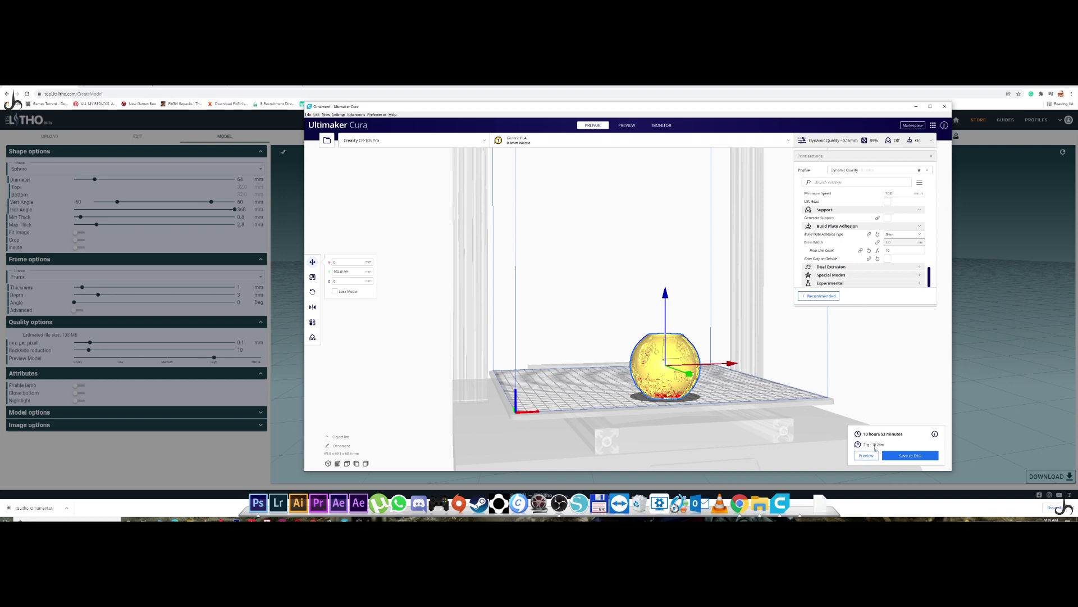
Change Infill Density to 50%.
right_drag(709, 386, 898, 455)
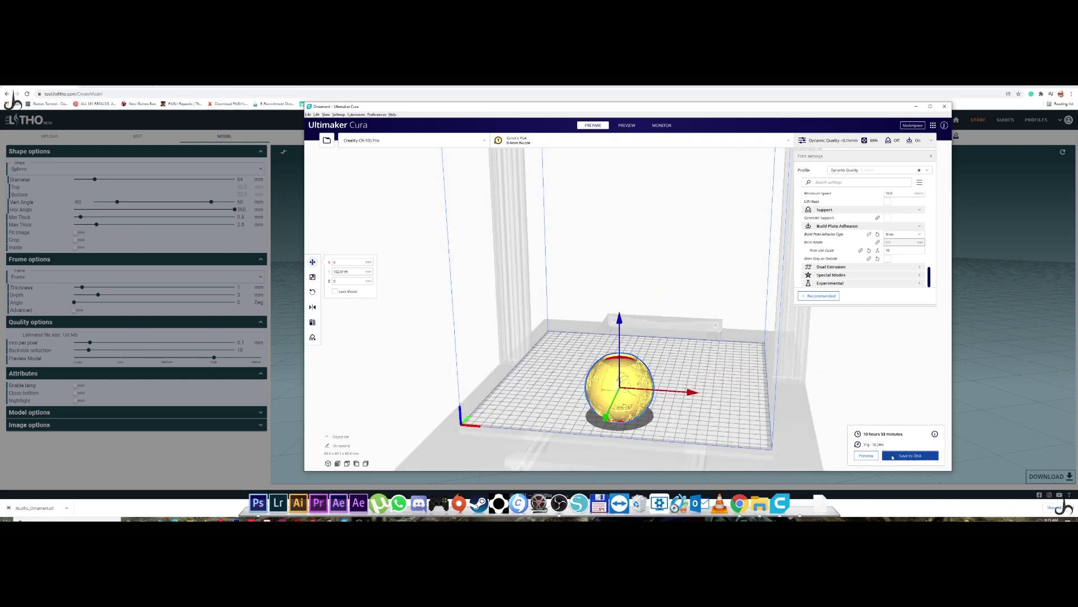
scroll(934, 277, up, 10)
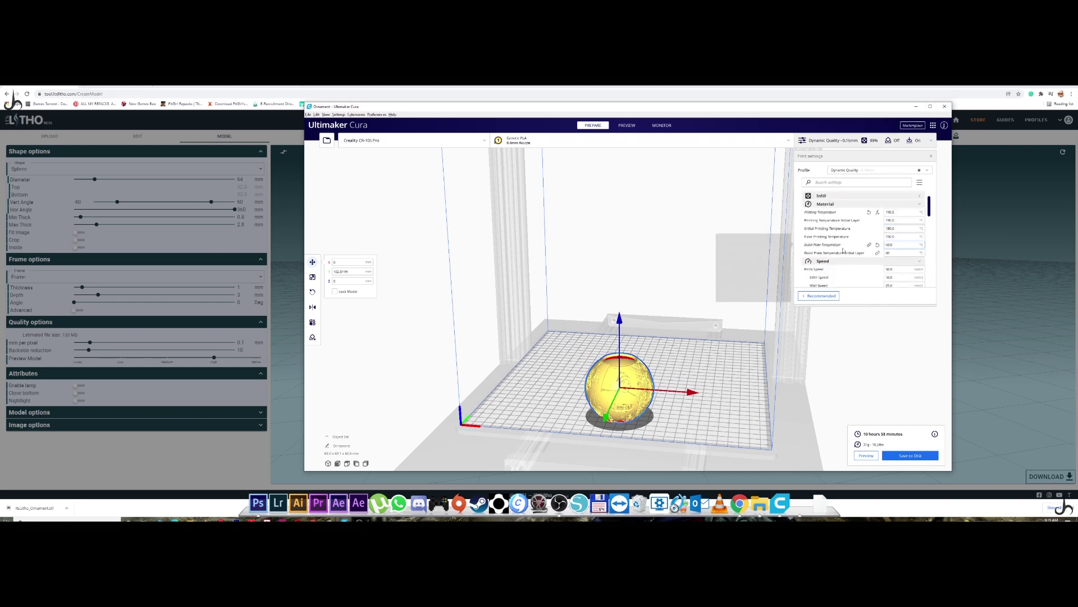
scroll(842, 251, down, 5)
scroll(844, 251, up, 5)
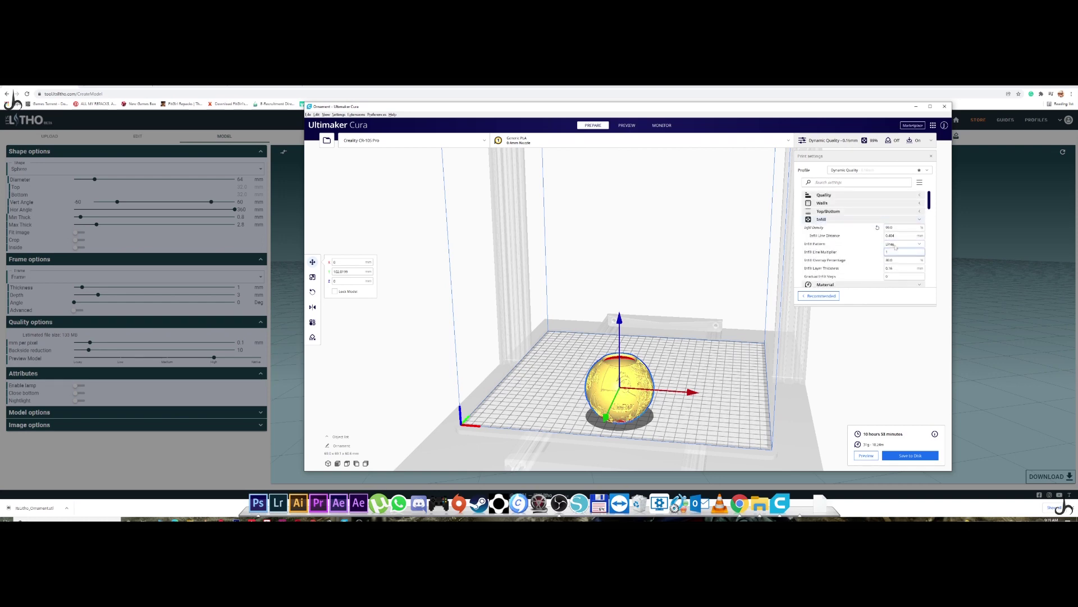
click(890, 227)
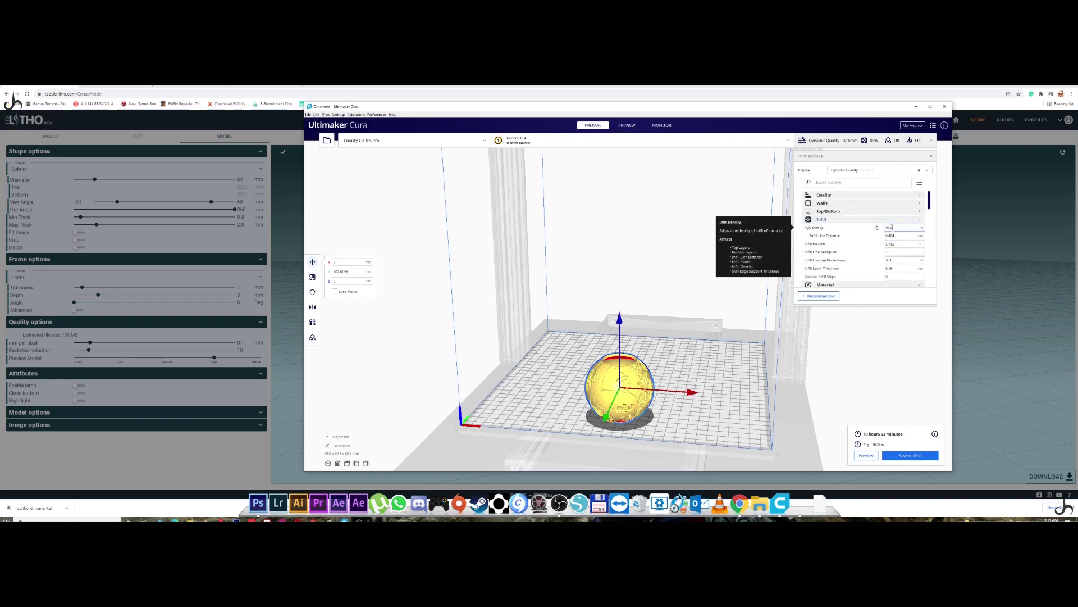
double_click(891, 227)
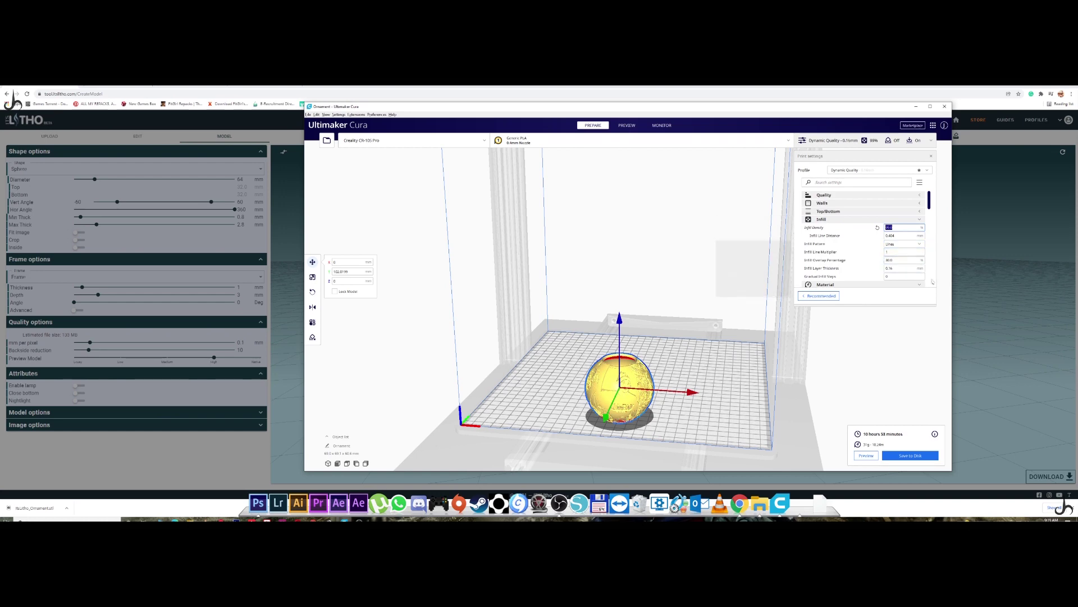
text(52)
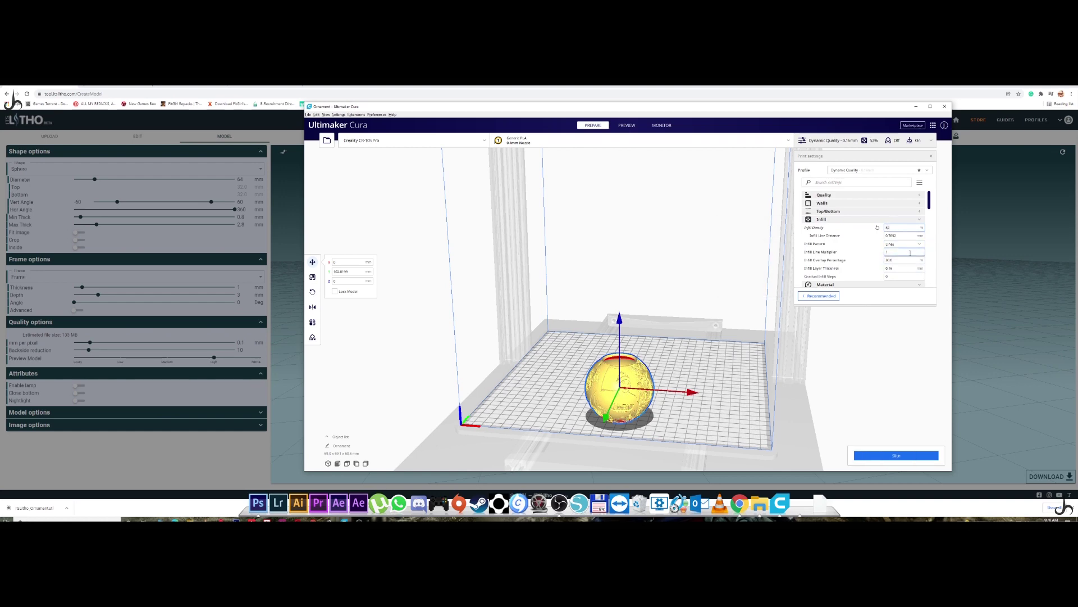
text(0)
Set Wall Line Count to 3 and slice the ornament.
click(859, 202)
click(893, 220)
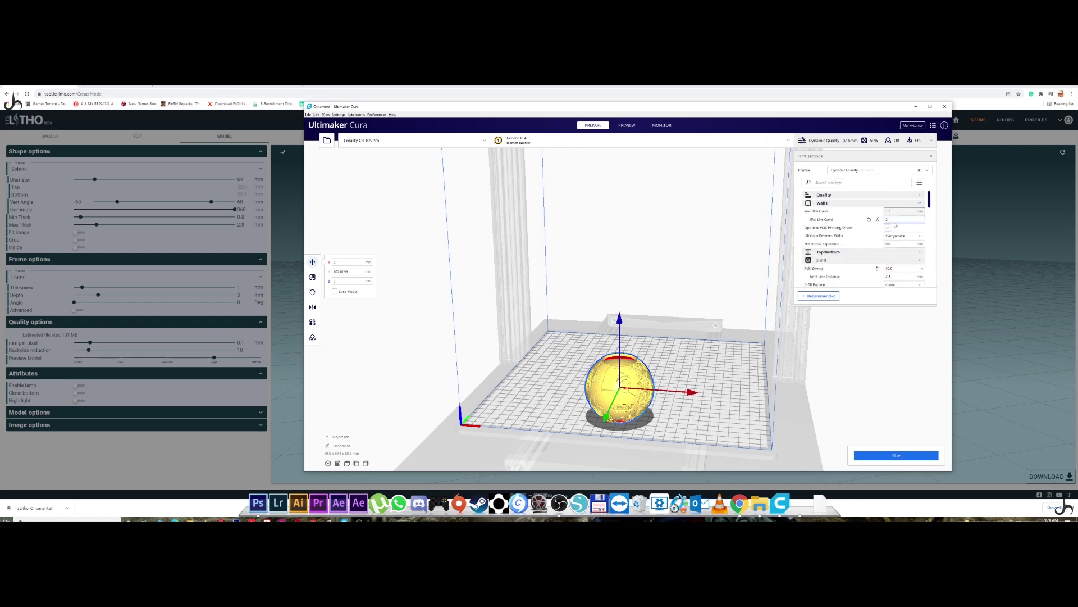
key(BackSpace)
text(3)
click(887, 455)
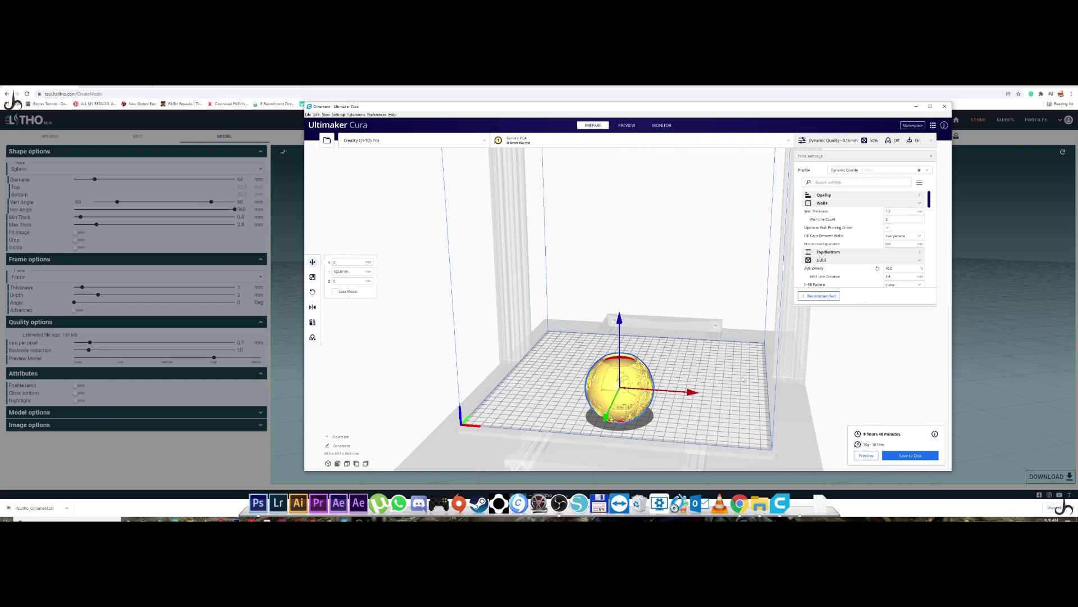
Restore 99% infill and 2 walls, then return to the ItsLitho model page.
double_click(896, 270)
text(99)
click(899, 219)
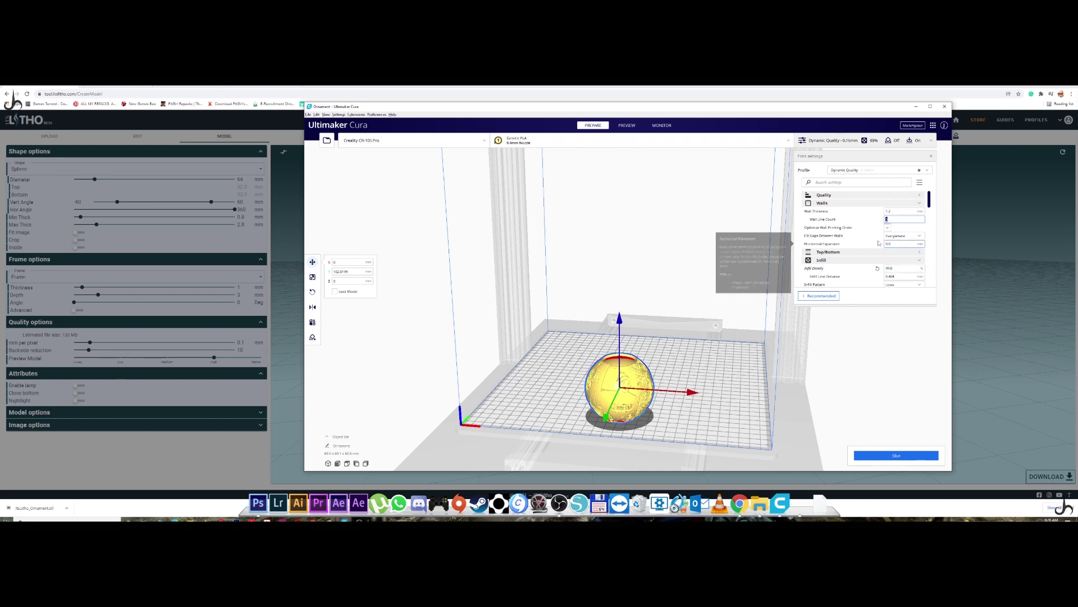
text(2)
click(657, 440)
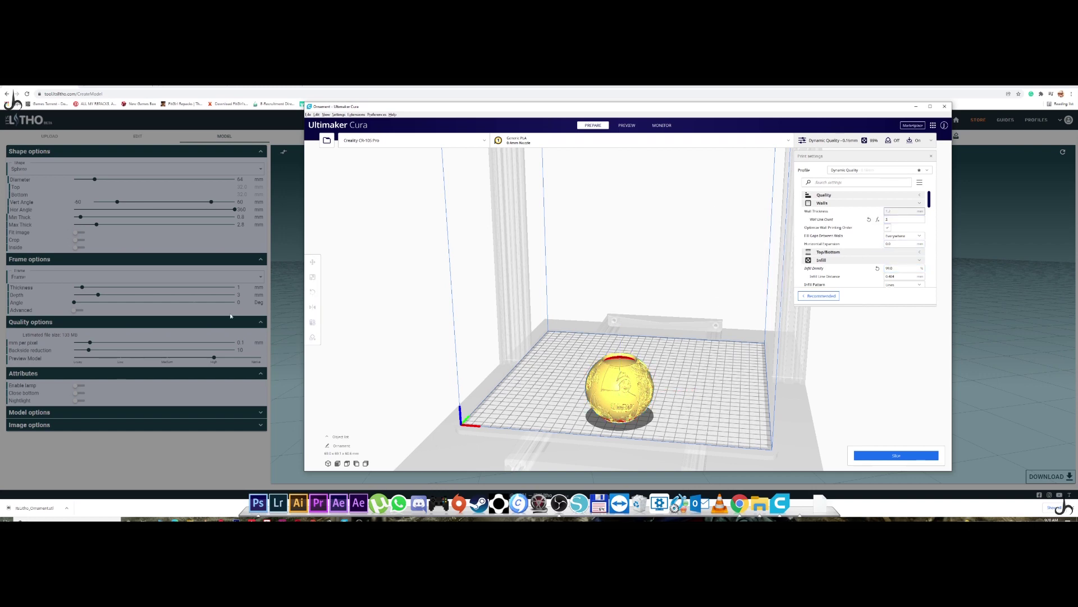
click(246, 136)
click(244, 113)
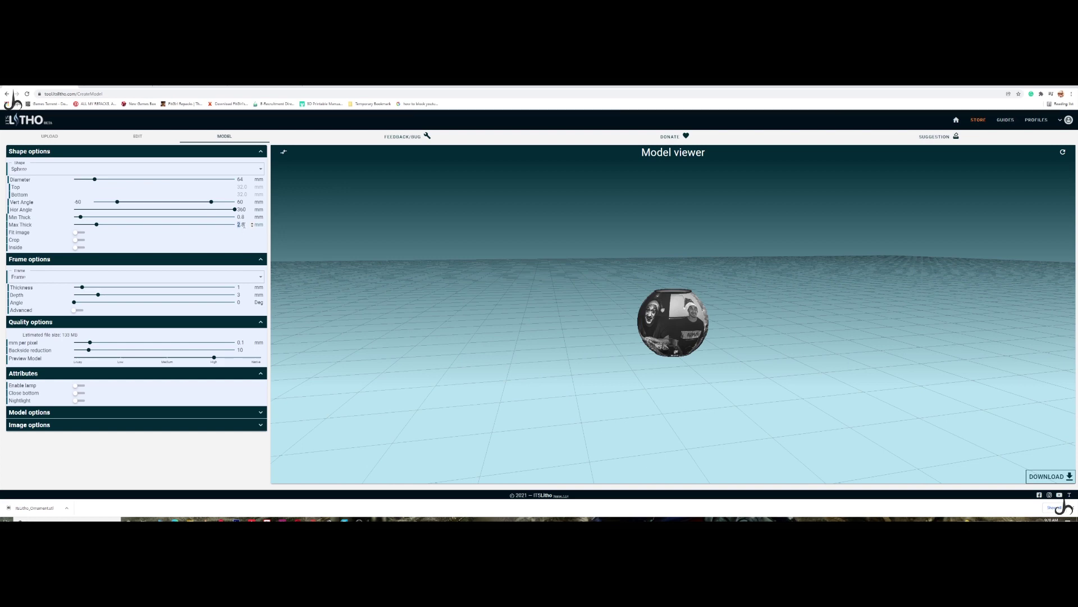
Change Max Thick to 2 mm.
click(243, 225)
key(BackSpace)
click(242, 237)
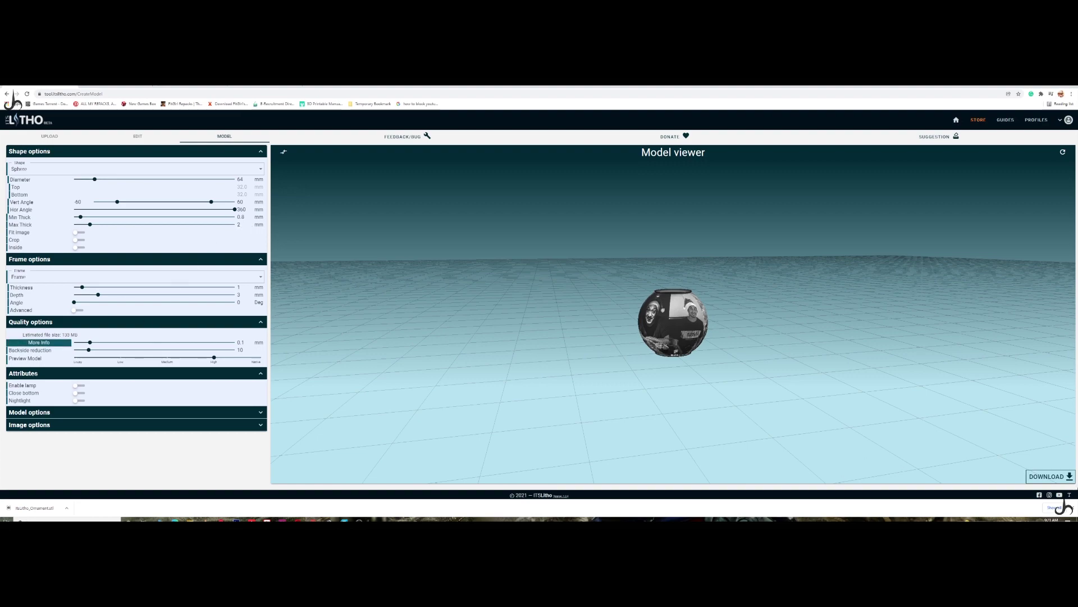
Download the regenerated lithophane alone and show ItsLitho_Ornament (1).stl in Downloads.
click(1060, 478)
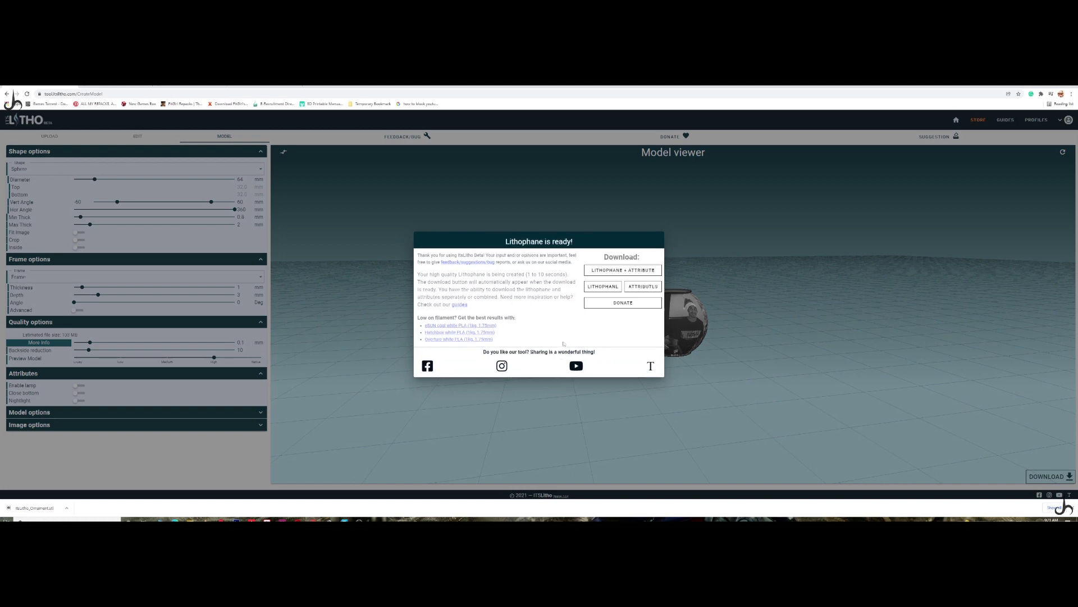
click(606, 289)
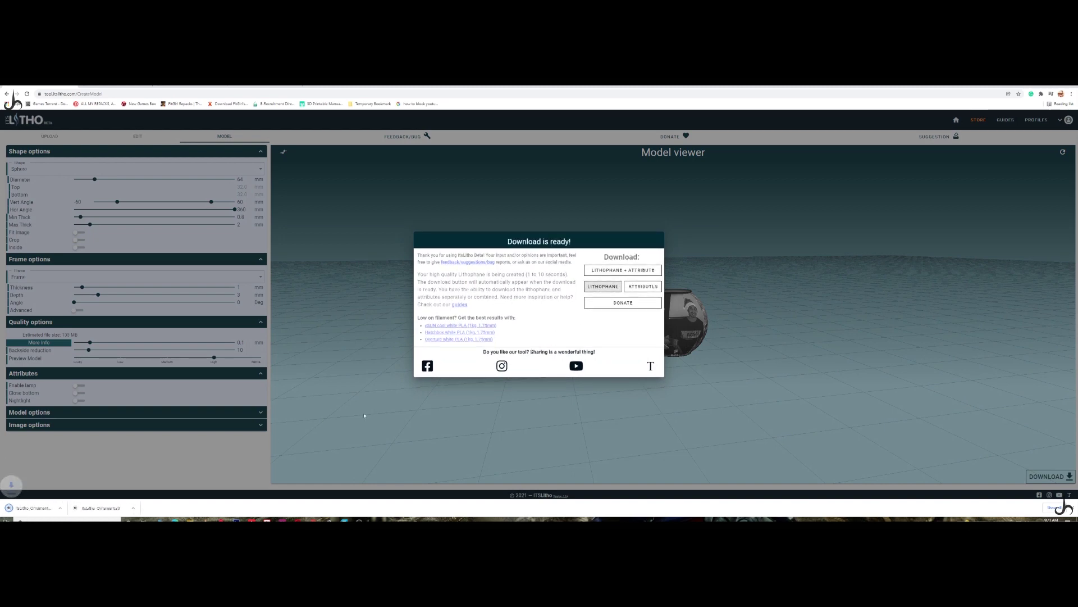
click(66, 508)
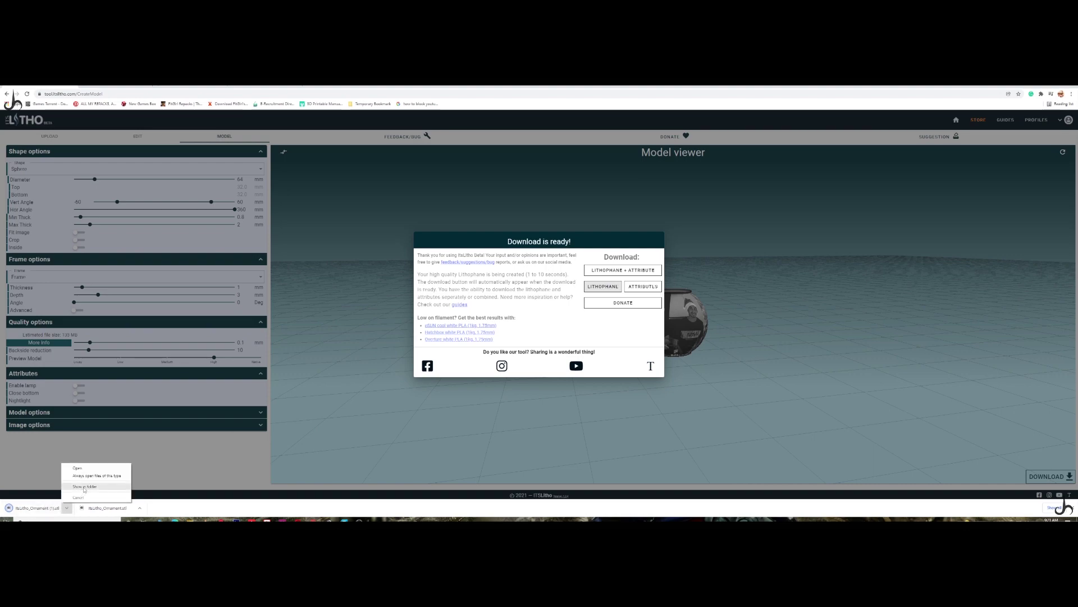
click(84, 489)
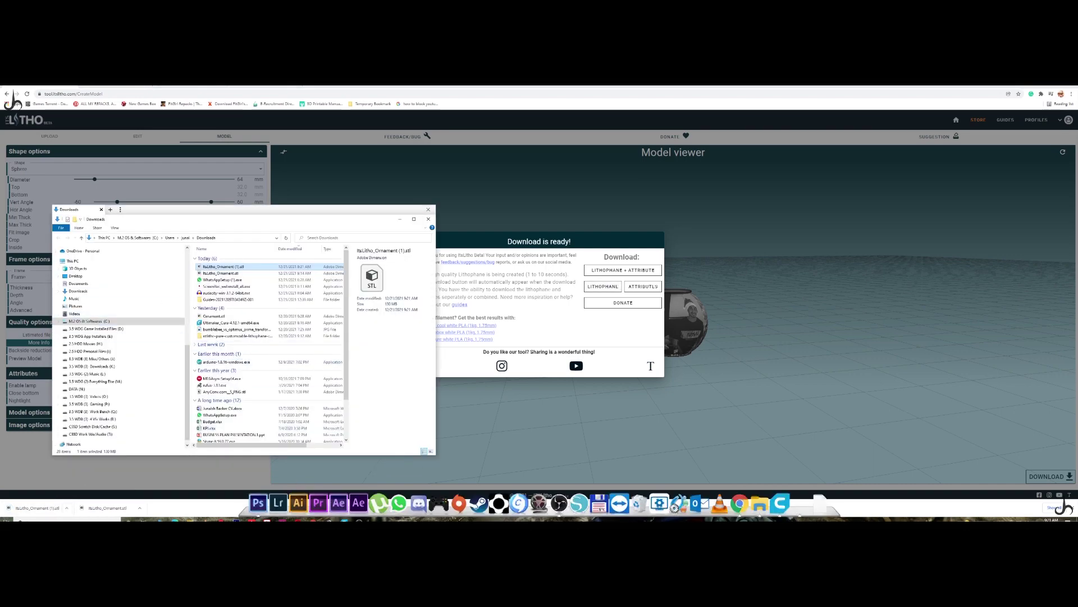
Replace the old sphere in Cura with the new 2 mm STL and slice it.
click(518, 503)
key(Delete)
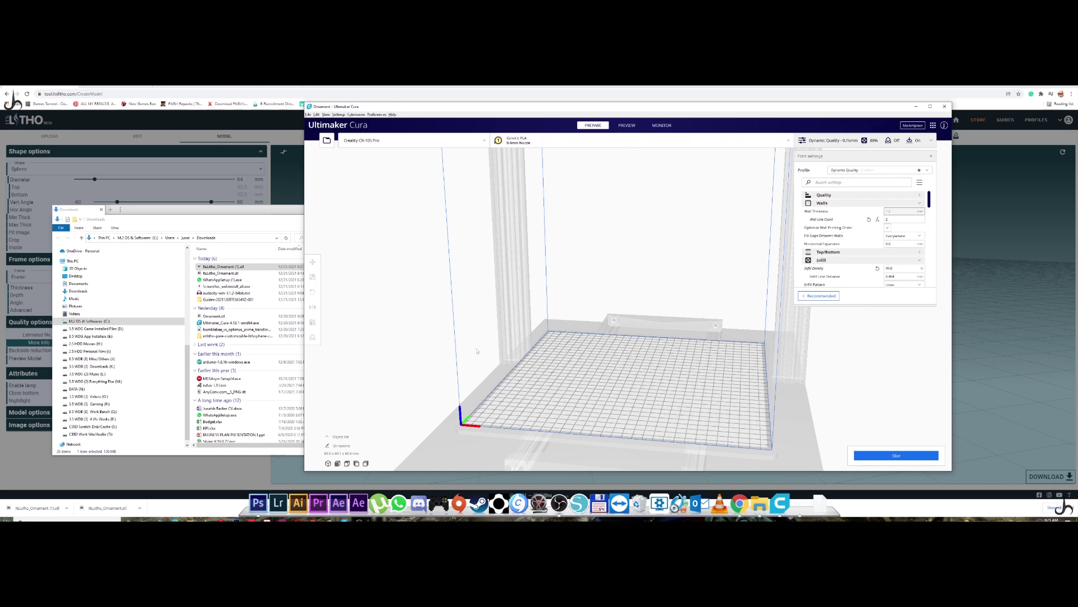
click(217, 267)
drag(217, 267, 590, 448)
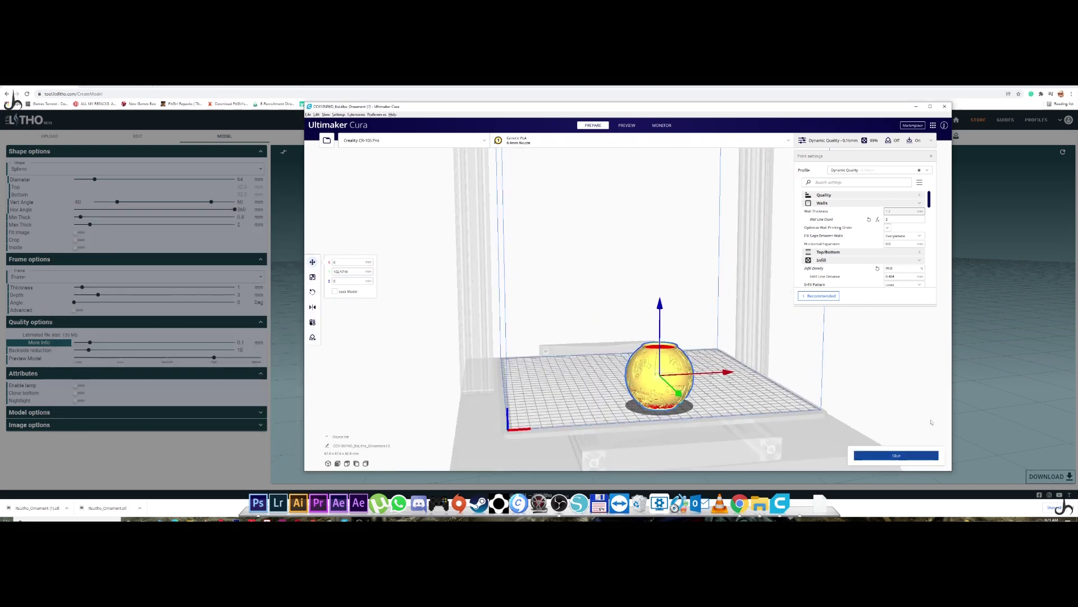
click(912, 456)
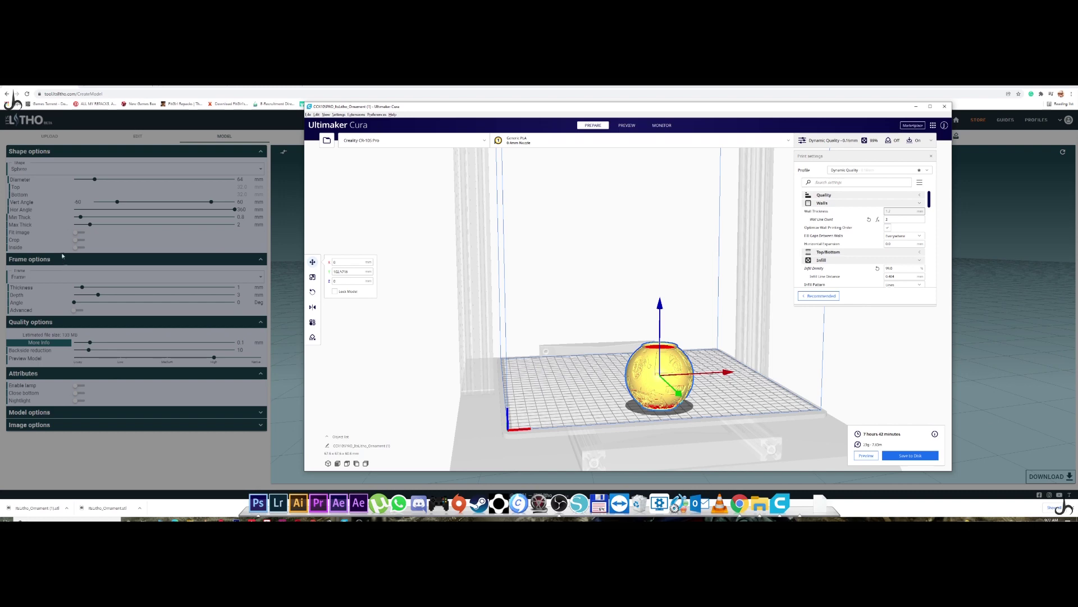
Close the ItsLitho download dialog, then orbit around the sliced ornament in Cura.
click(233, 264)
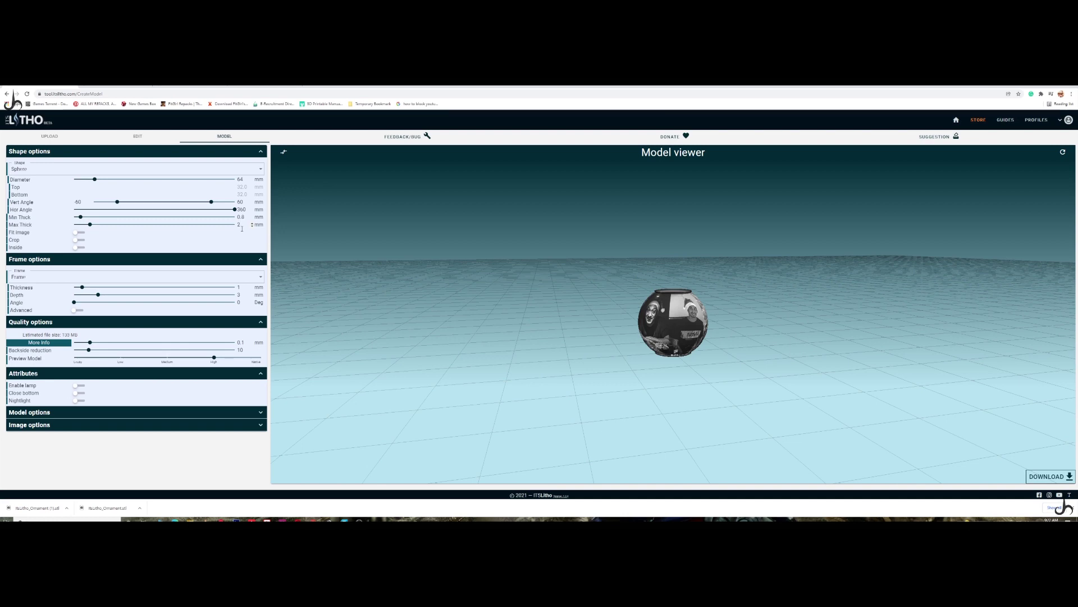
click(344, 519)
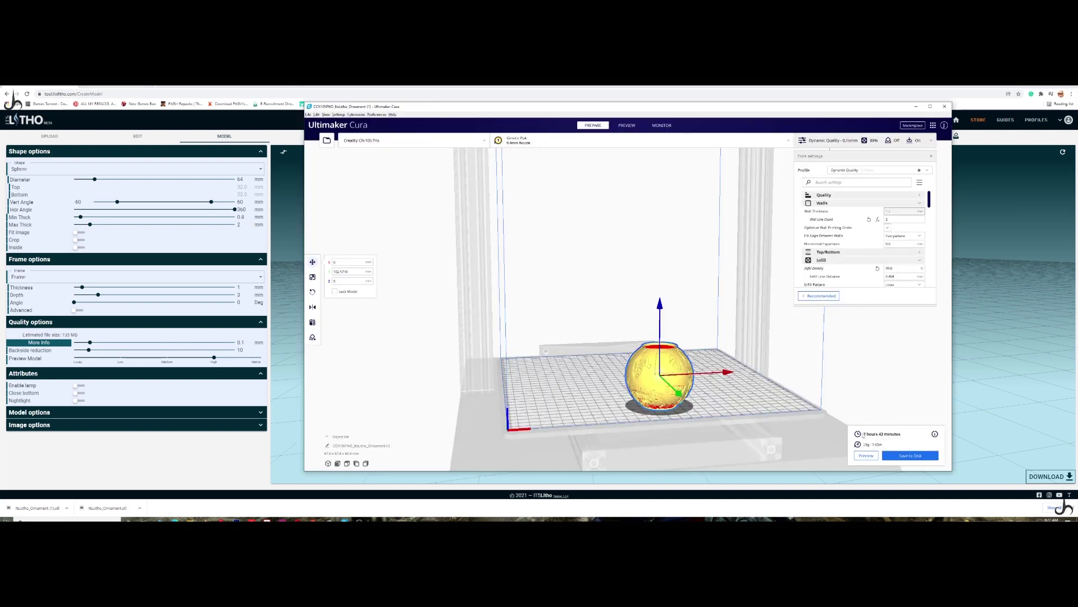
scroll(645, 348, down, 2)
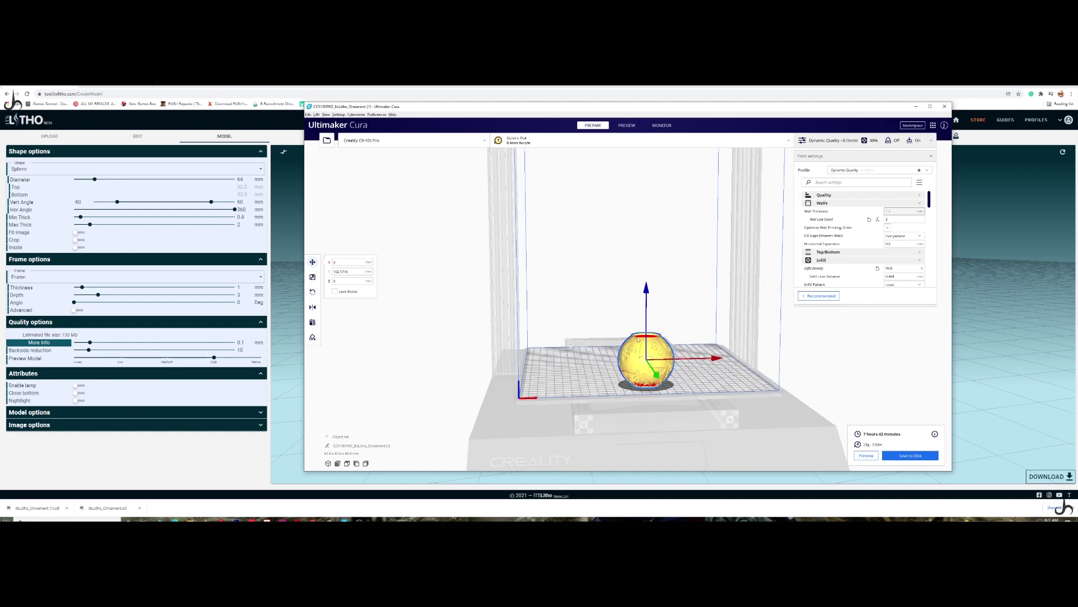
right_drag(635, 393, 667, 379)
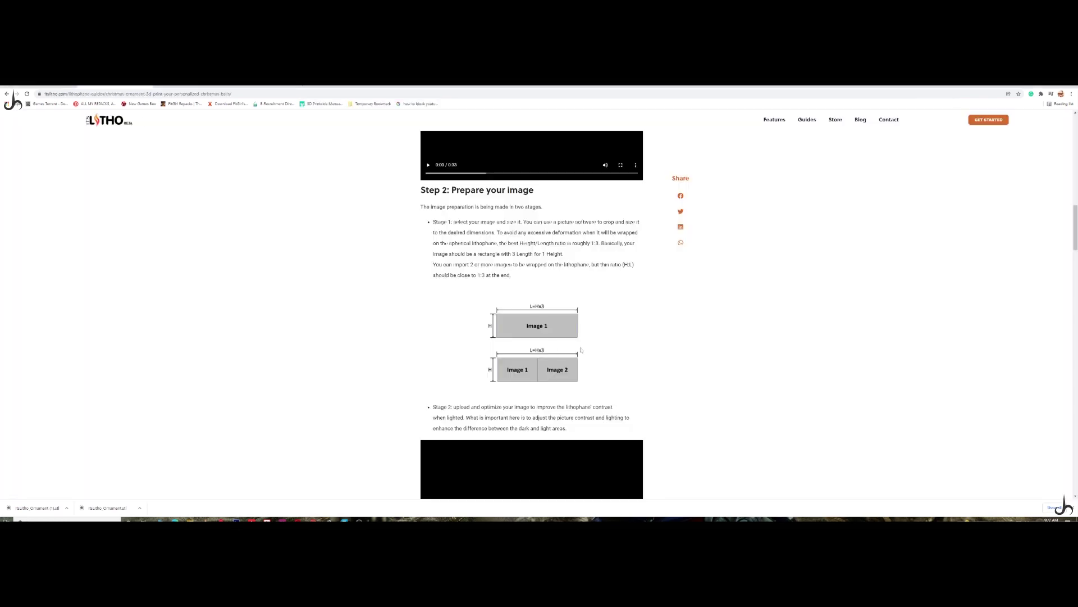
Follow the guide's Step 4 'Download Pure' link to the Pure Christmas ball page on Cults3D.
scroll(633, 345, down, 14)
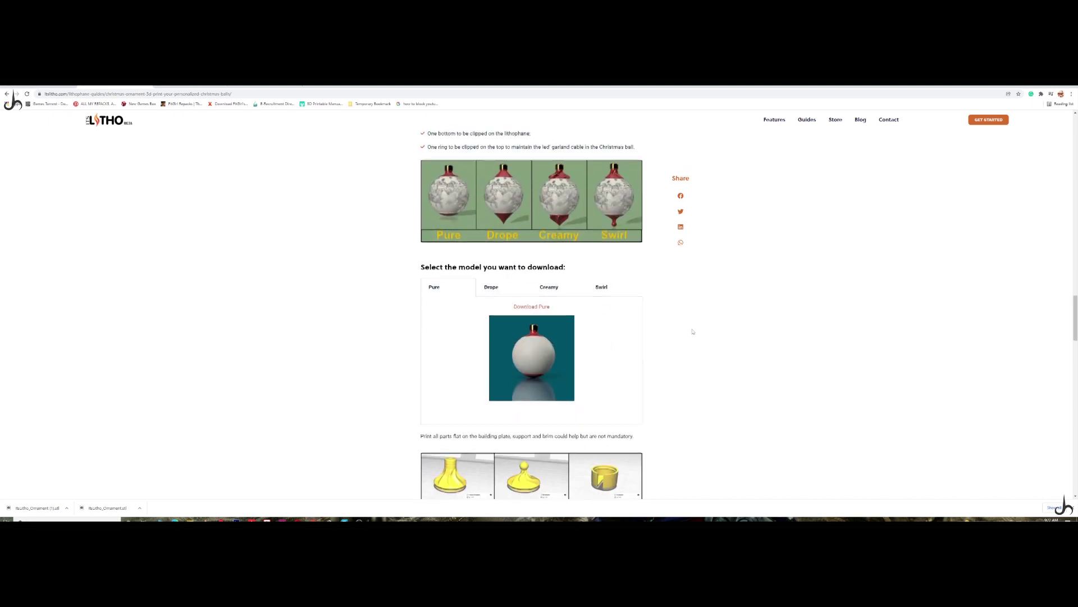
scroll(692, 331, up, 2)
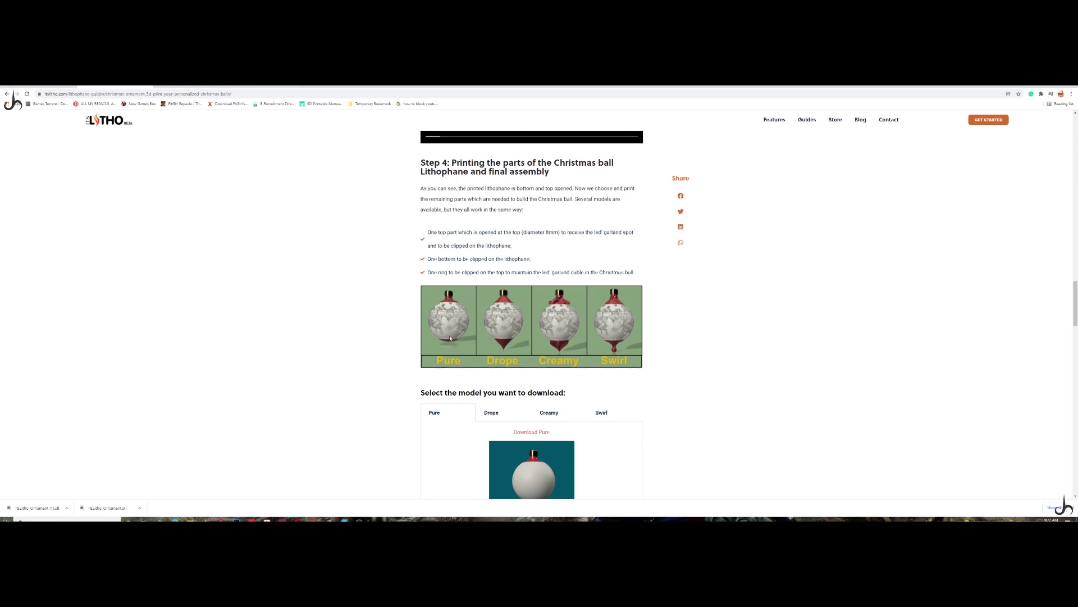
scroll(674, 365, down, 2)
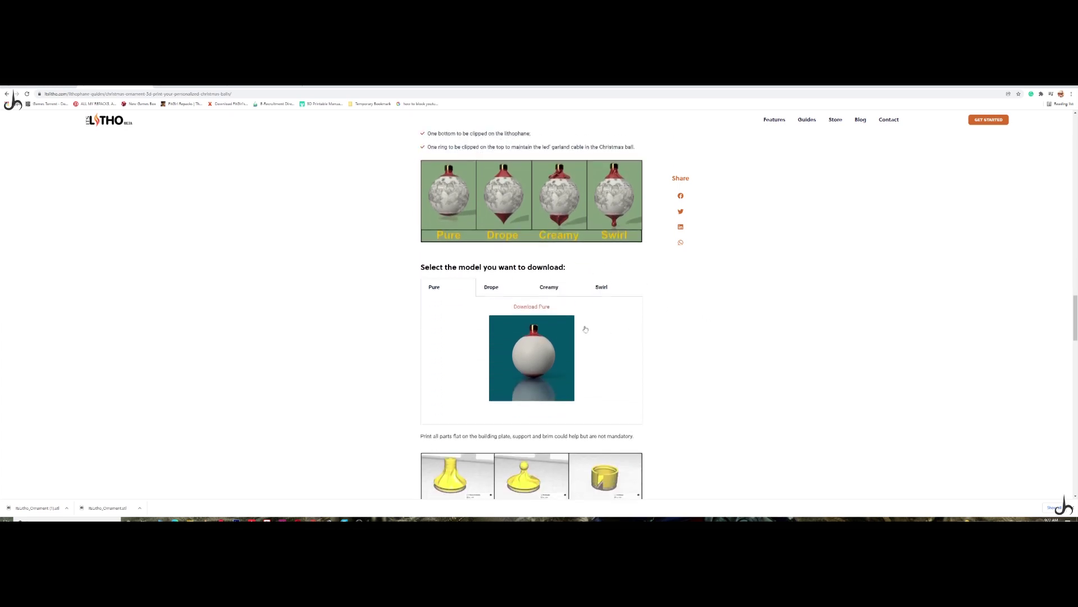
click(544, 306)
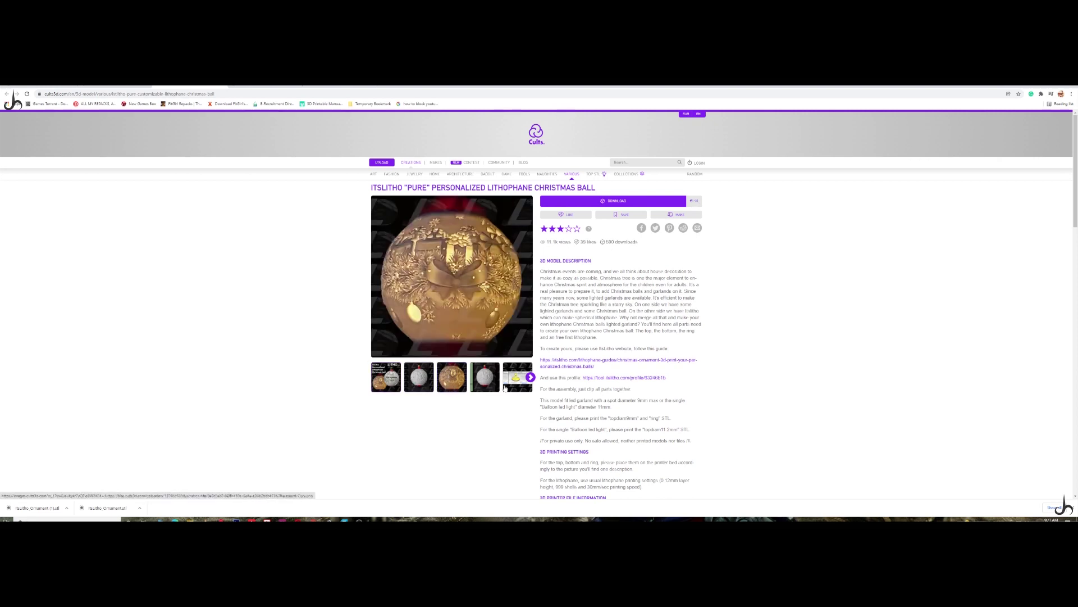
View another gallery photo of the Pure lithophane Christmas ball on Cults3D.
click(493, 384)
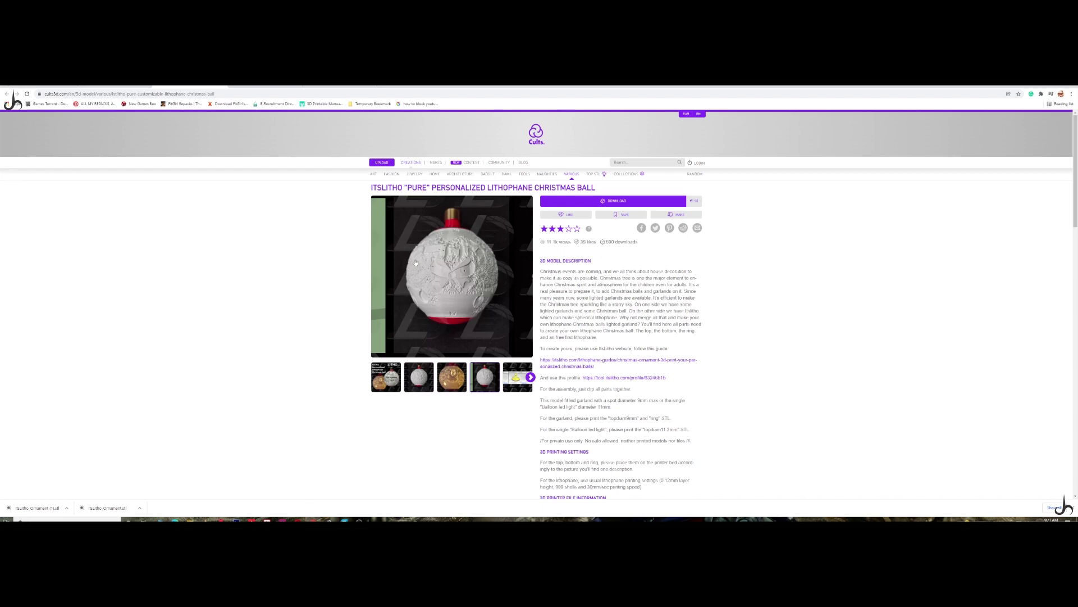